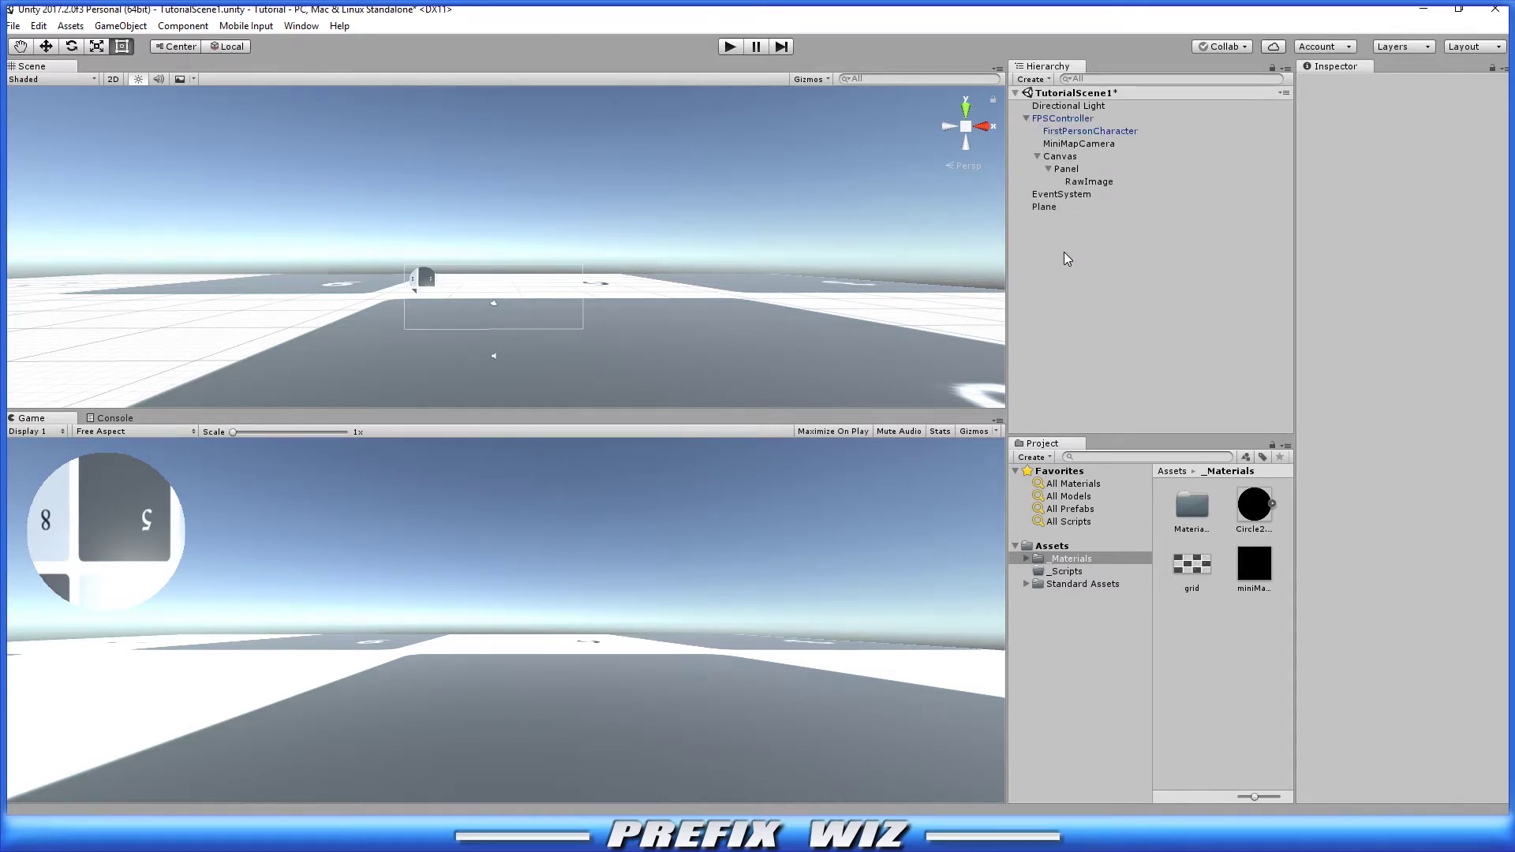
# Create a cube in the scene and set its position to 50, 1, 0.
pyautogui.click(1027, 118)
pyautogui.click(1015, 93)
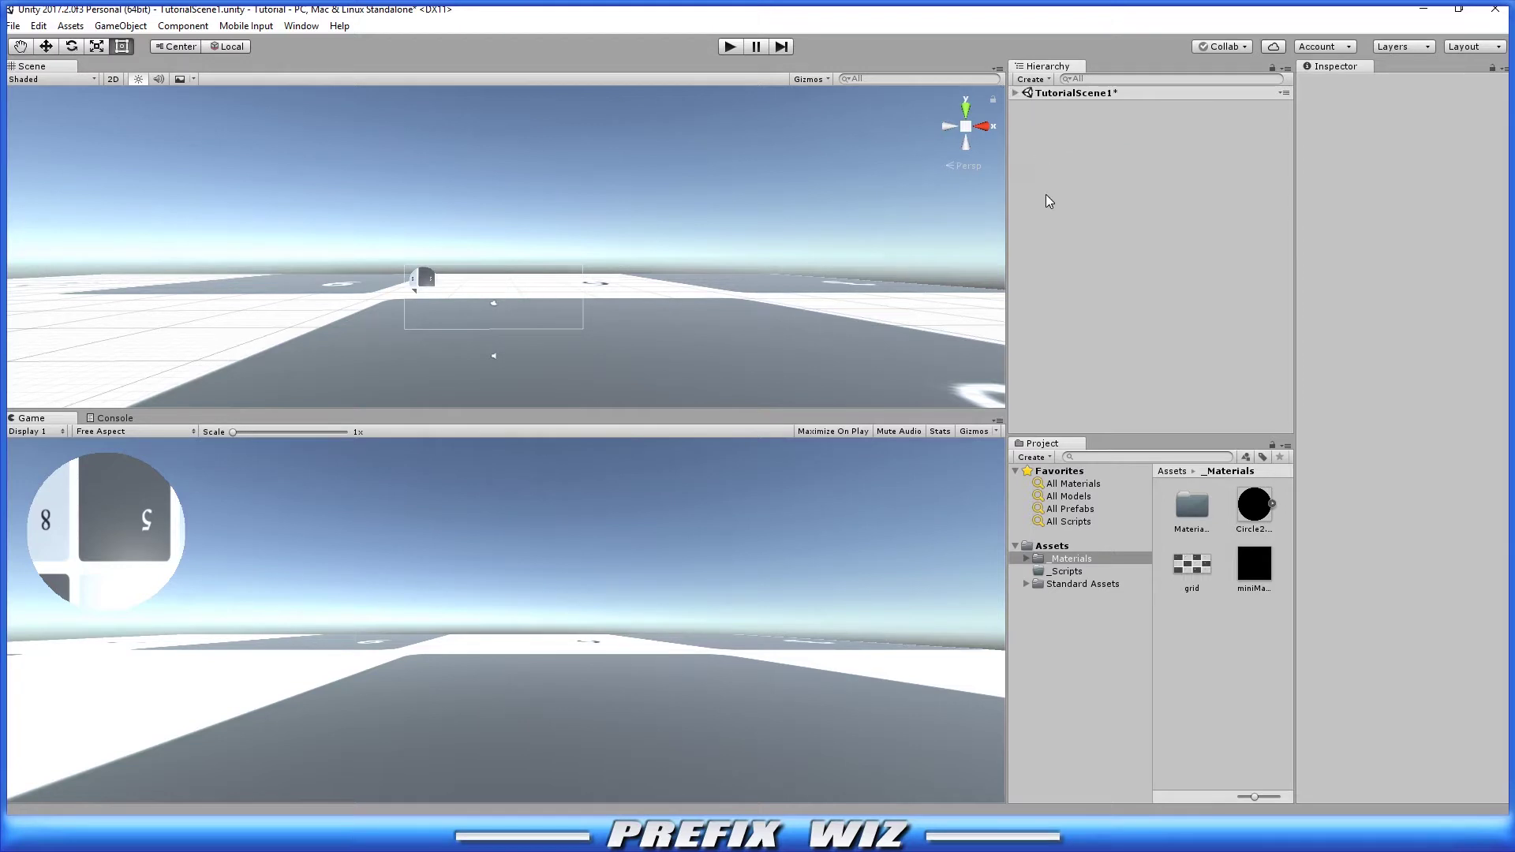
pyautogui.rightClick(1046, 195)
pyautogui.click(1201, 344)
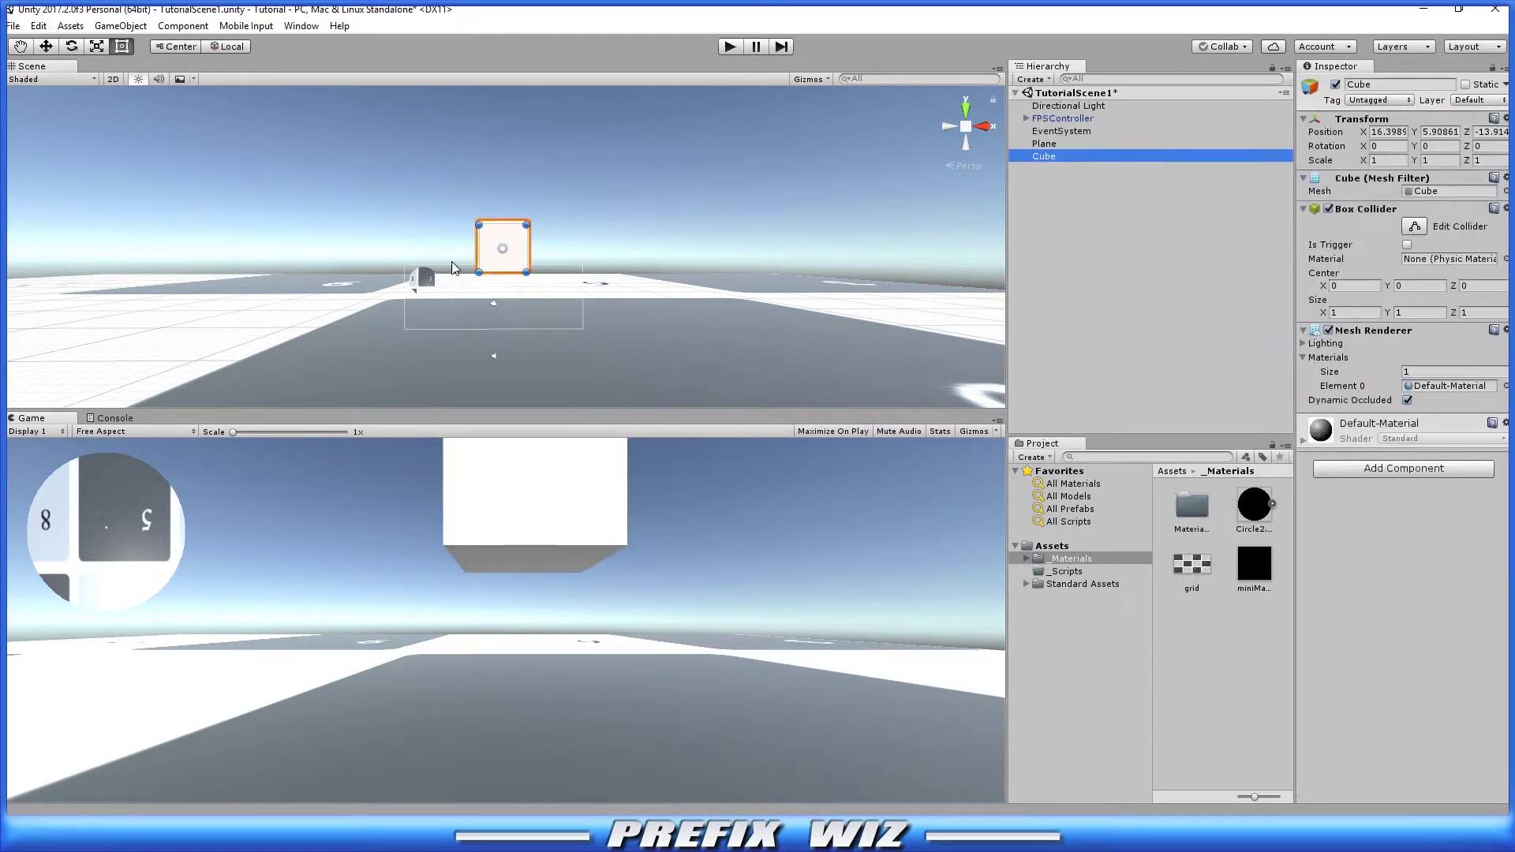
pyautogui.write('50')
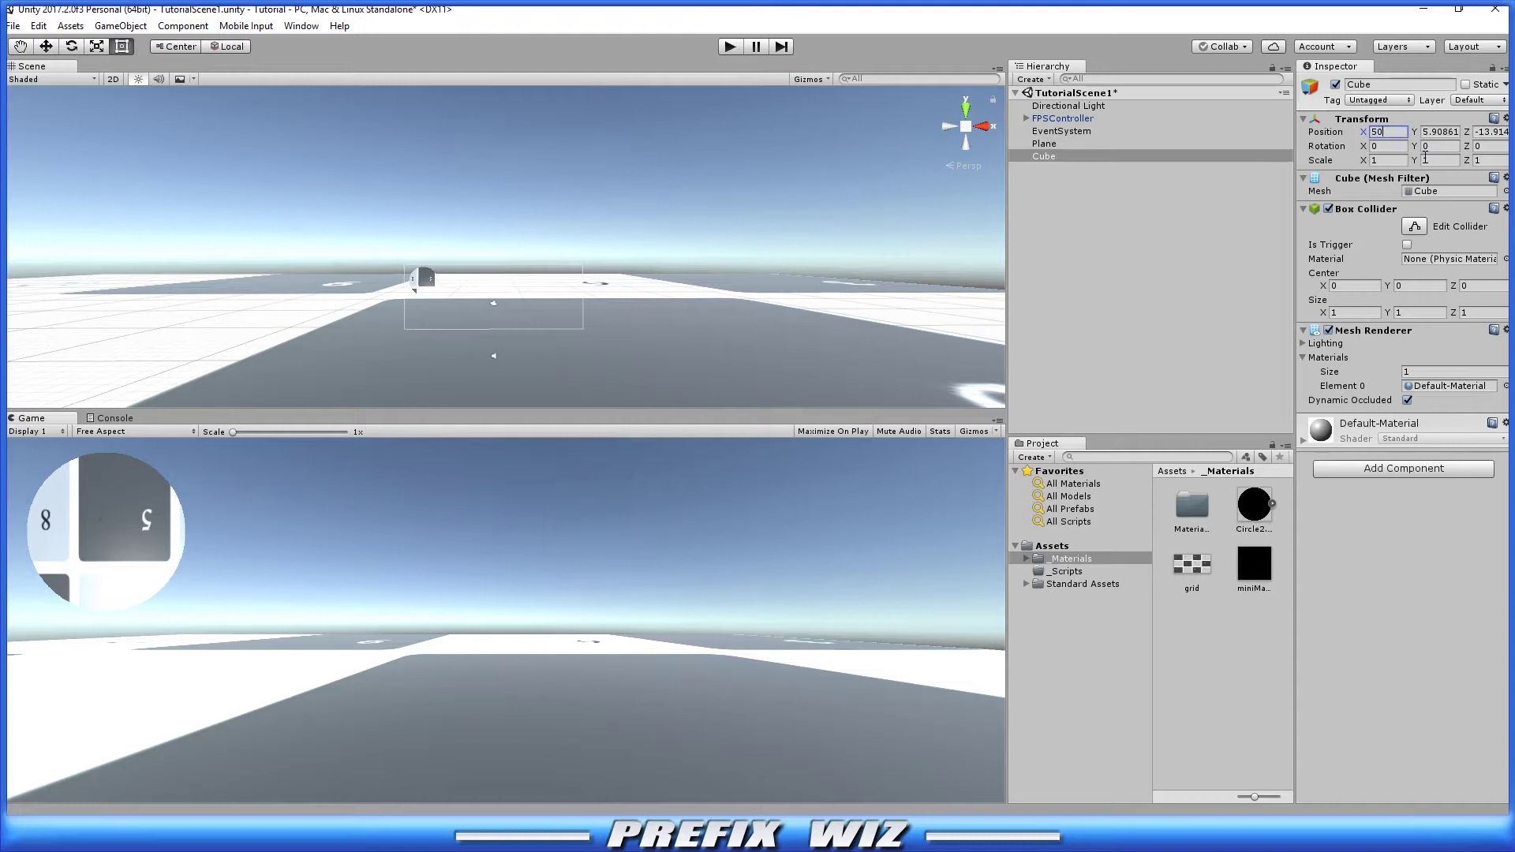
pyautogui.click(1448, 131)
pyautogui.write('1')
pyautogui.press('Tab')
pyautogui.write('0')
# Play the scene and walk the player toward the new cube.
pyautogui.click(731, 47)
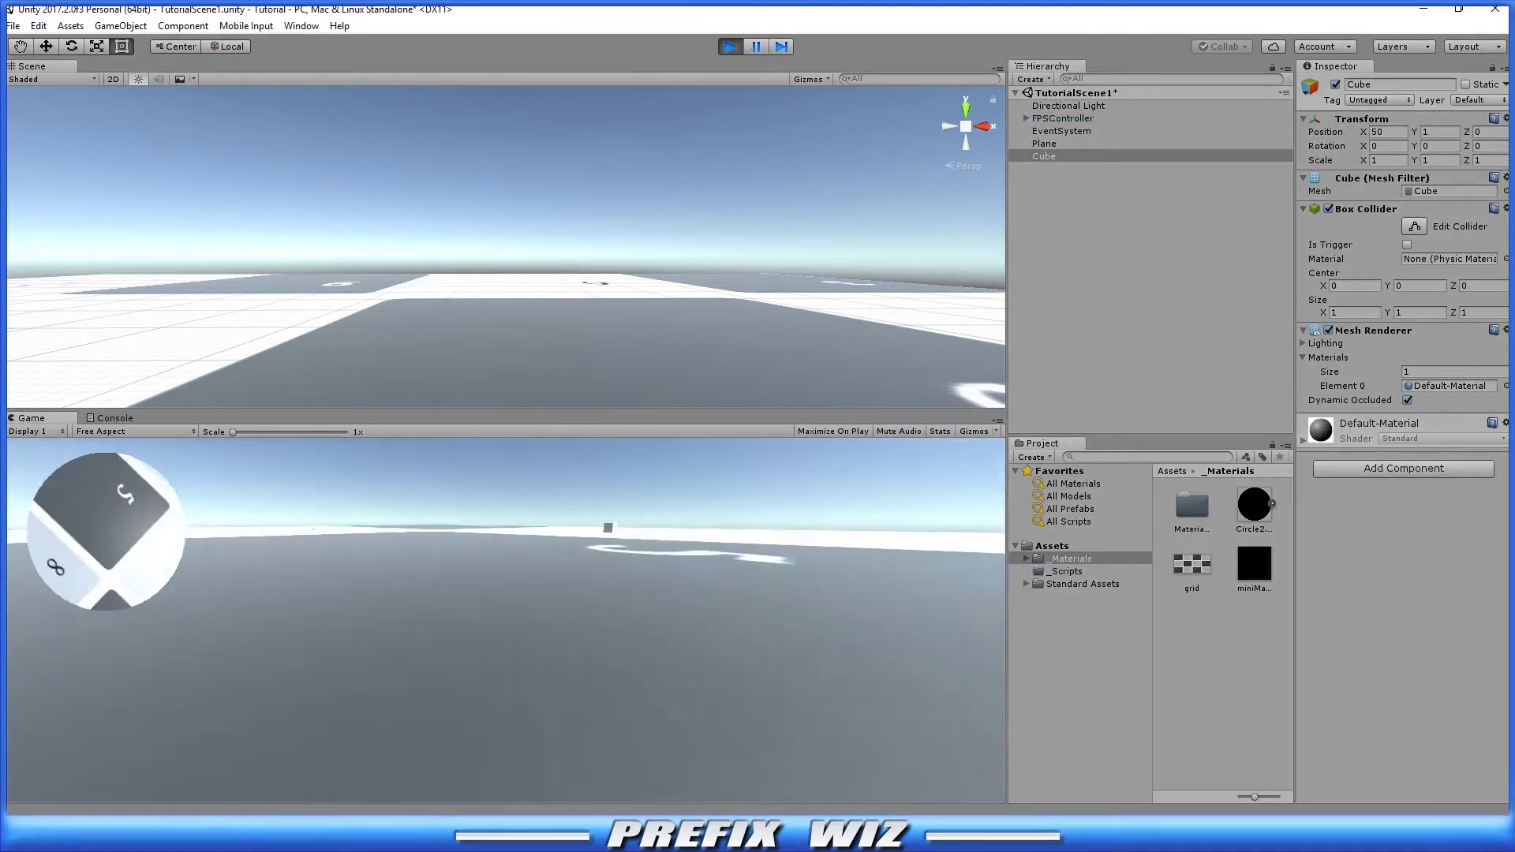
pyautogui.press('w')
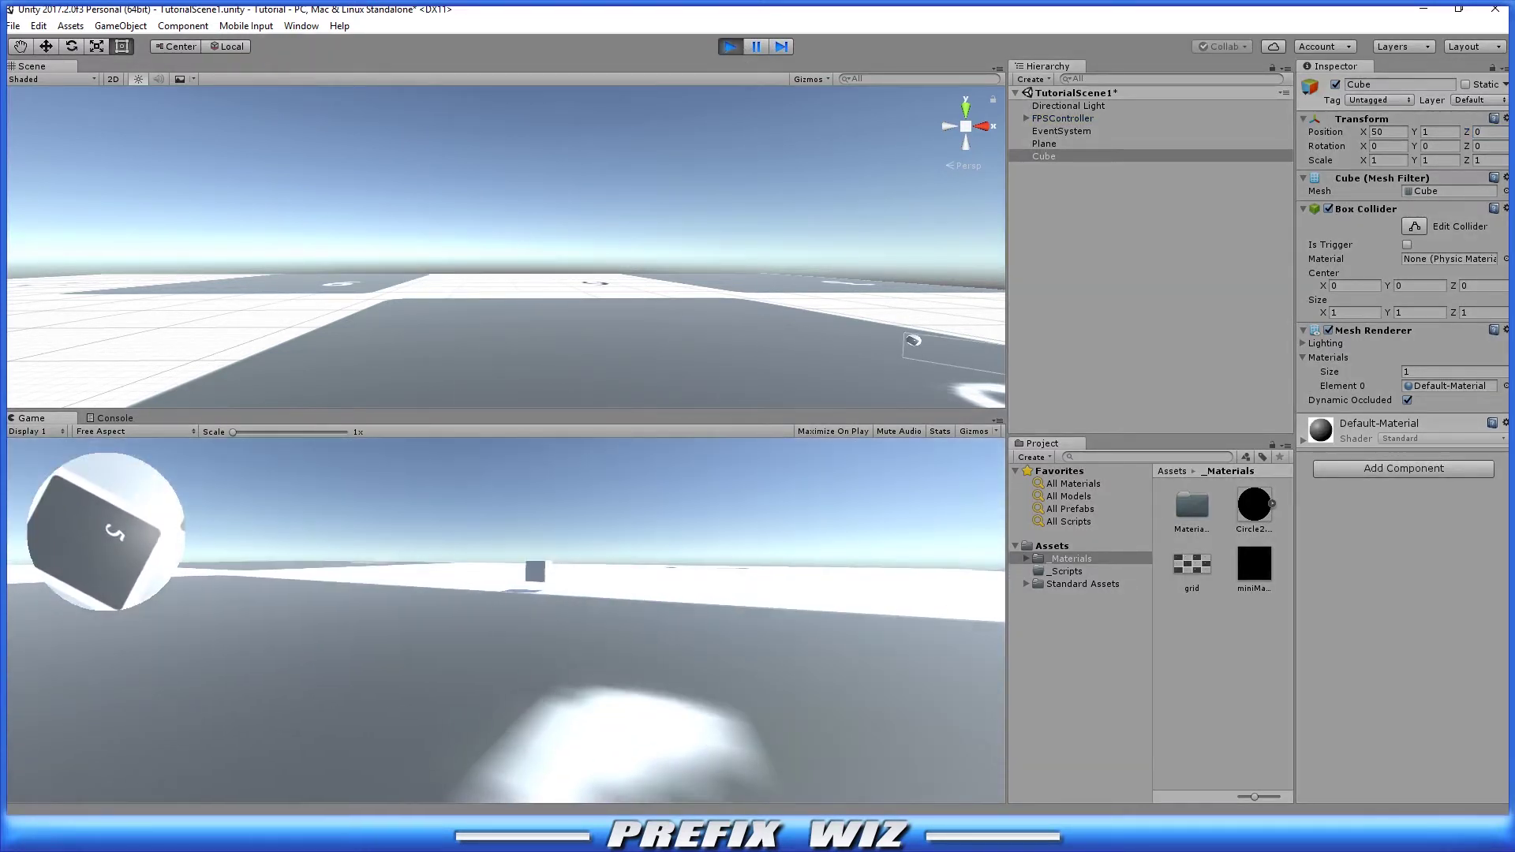
pyautogui.press('w')
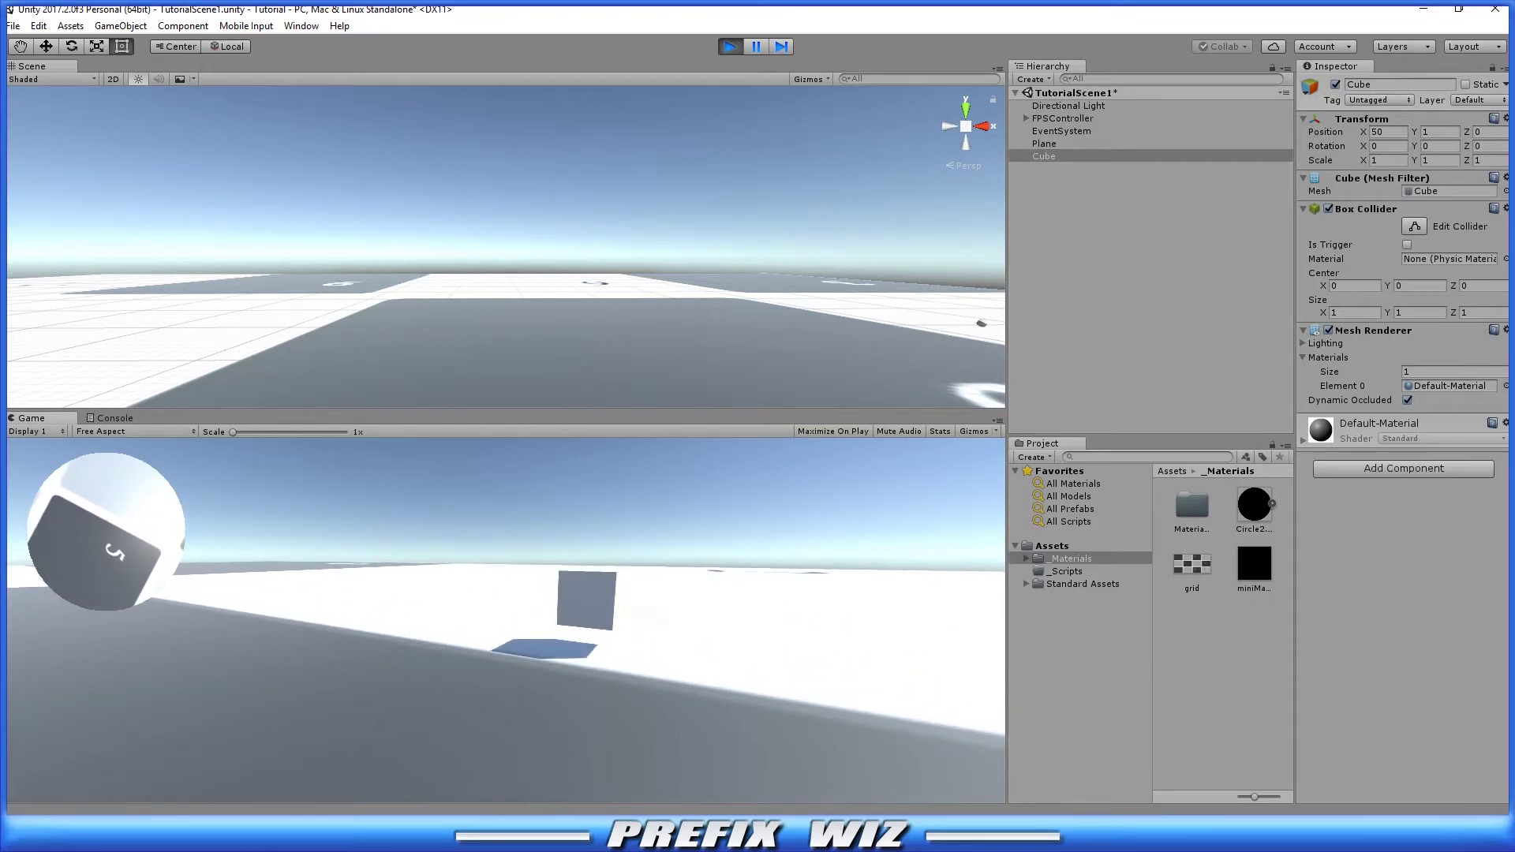
pyautogui.press('w')
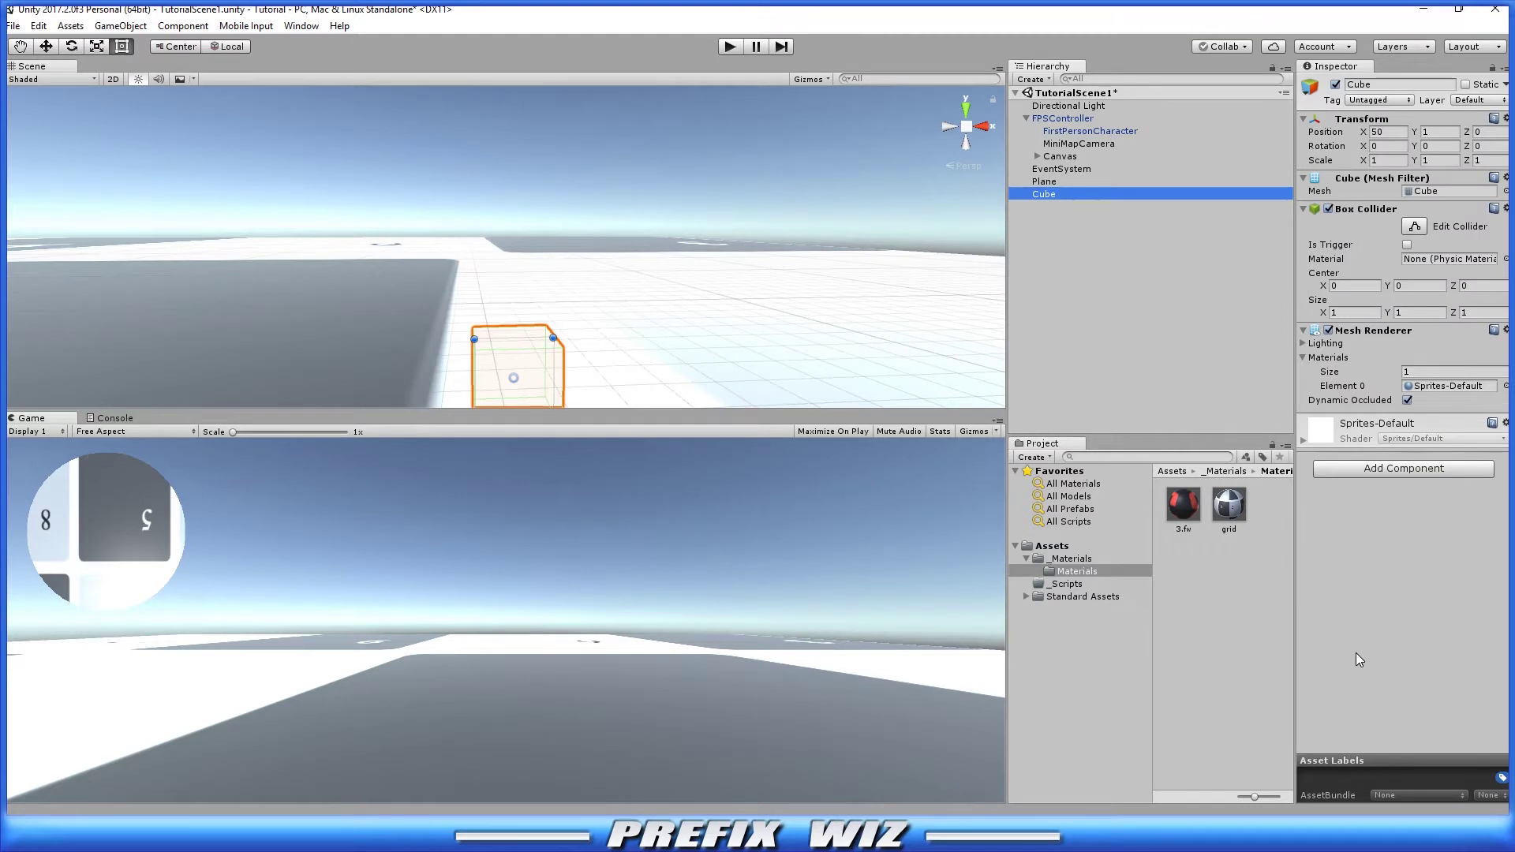
# Rename the cube 'EnemyCube' and assign the checkered grid material to its Mesh Renderer.
pyautogui.click(1057, 196)
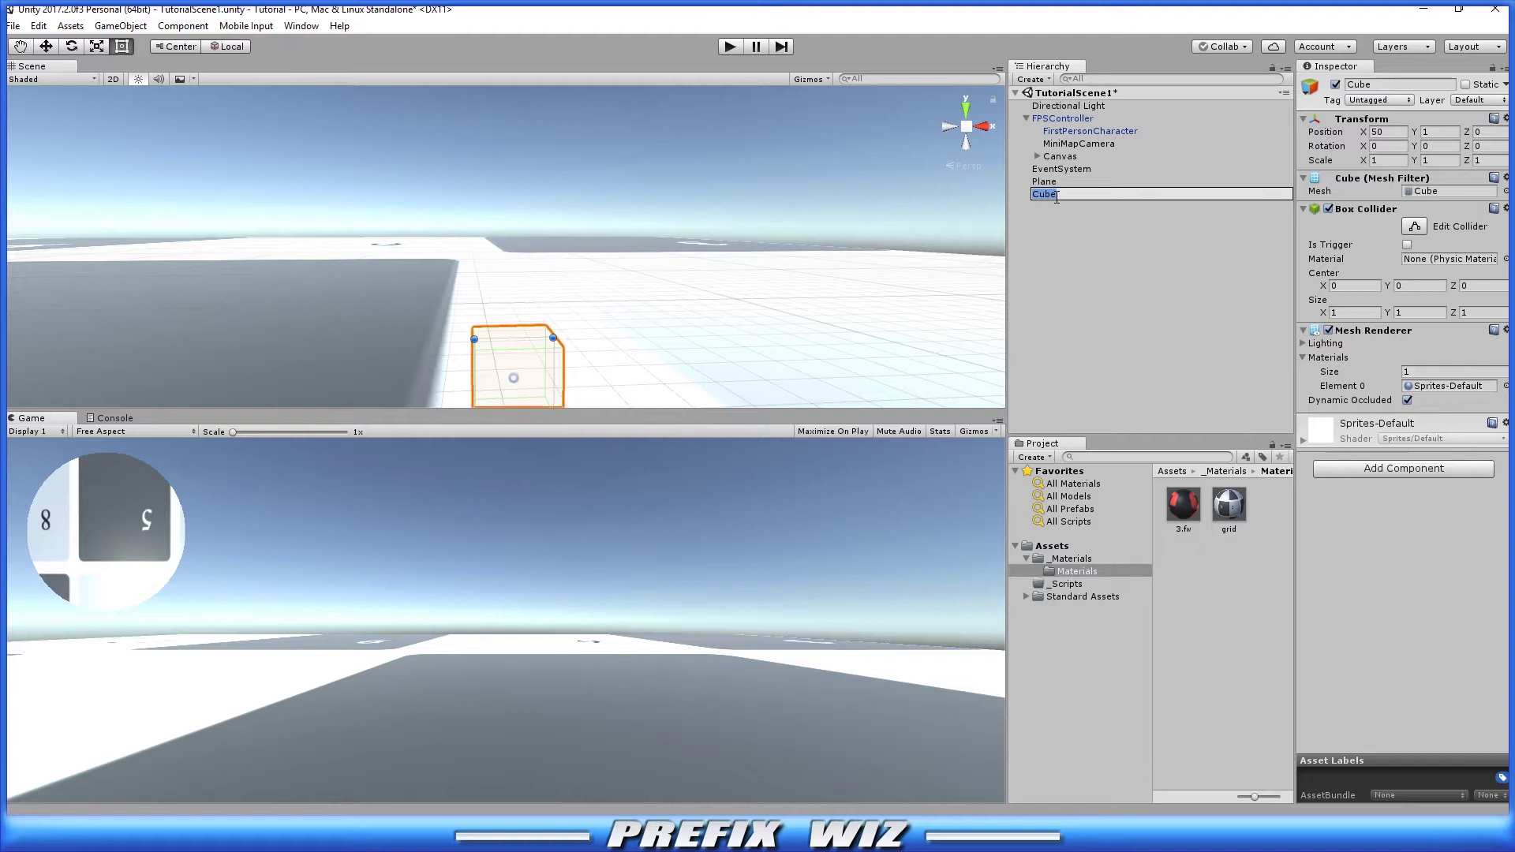
pyautogui.write('EnemyCube')
pyautogui.press('Return')
pyautogui.click(1506, 386)
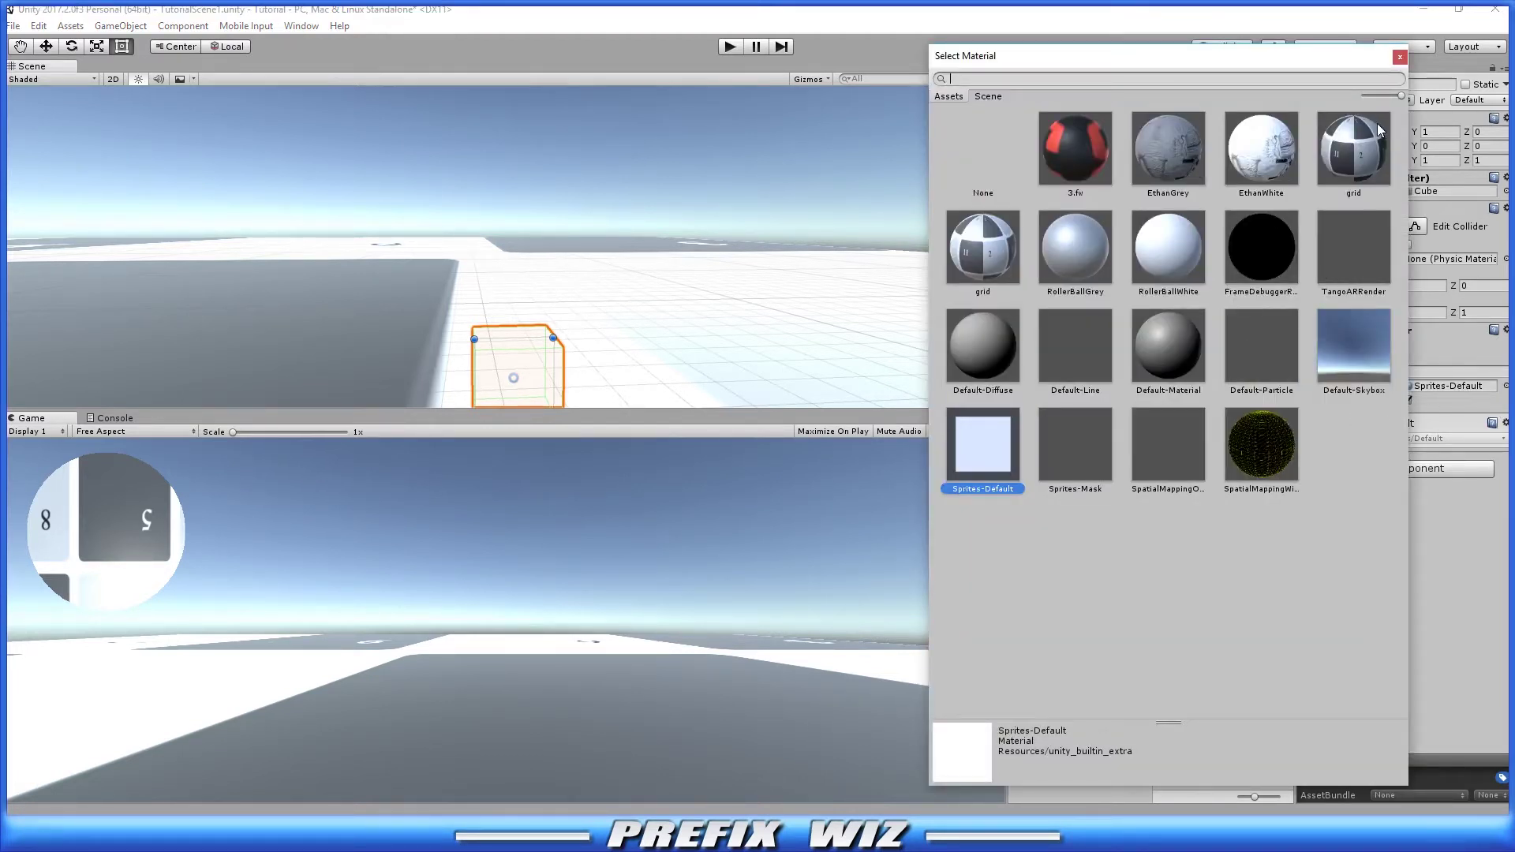
pyautogui.click(1000, 261)
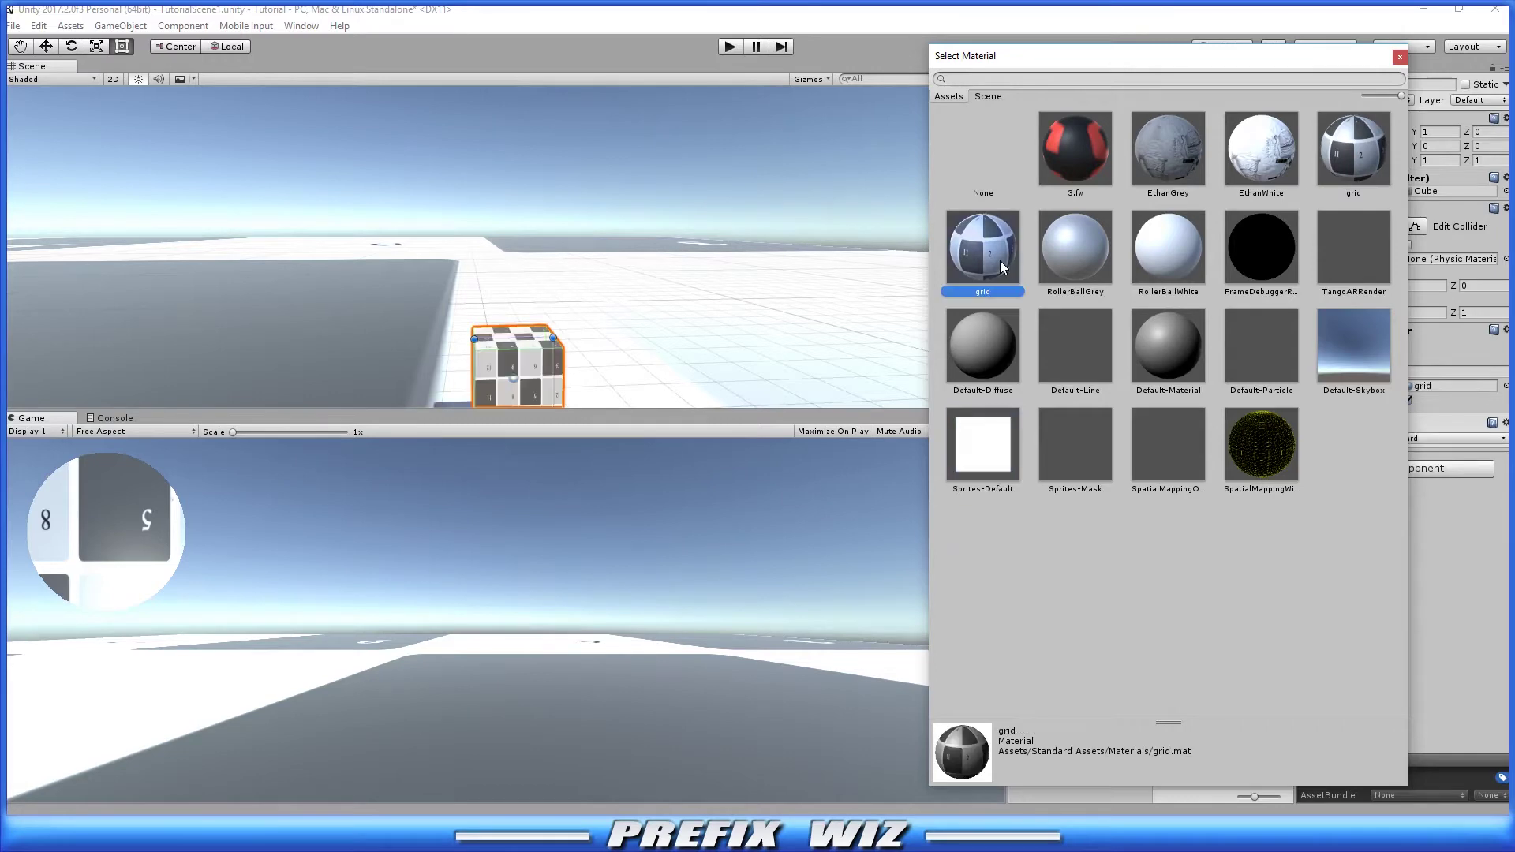
pyautogui.rightClick(1063, 194)
# Add a UI Canvas under EnemyCube and a Panel inside that canvas.
pyautogui.moveTo(1137, 449)
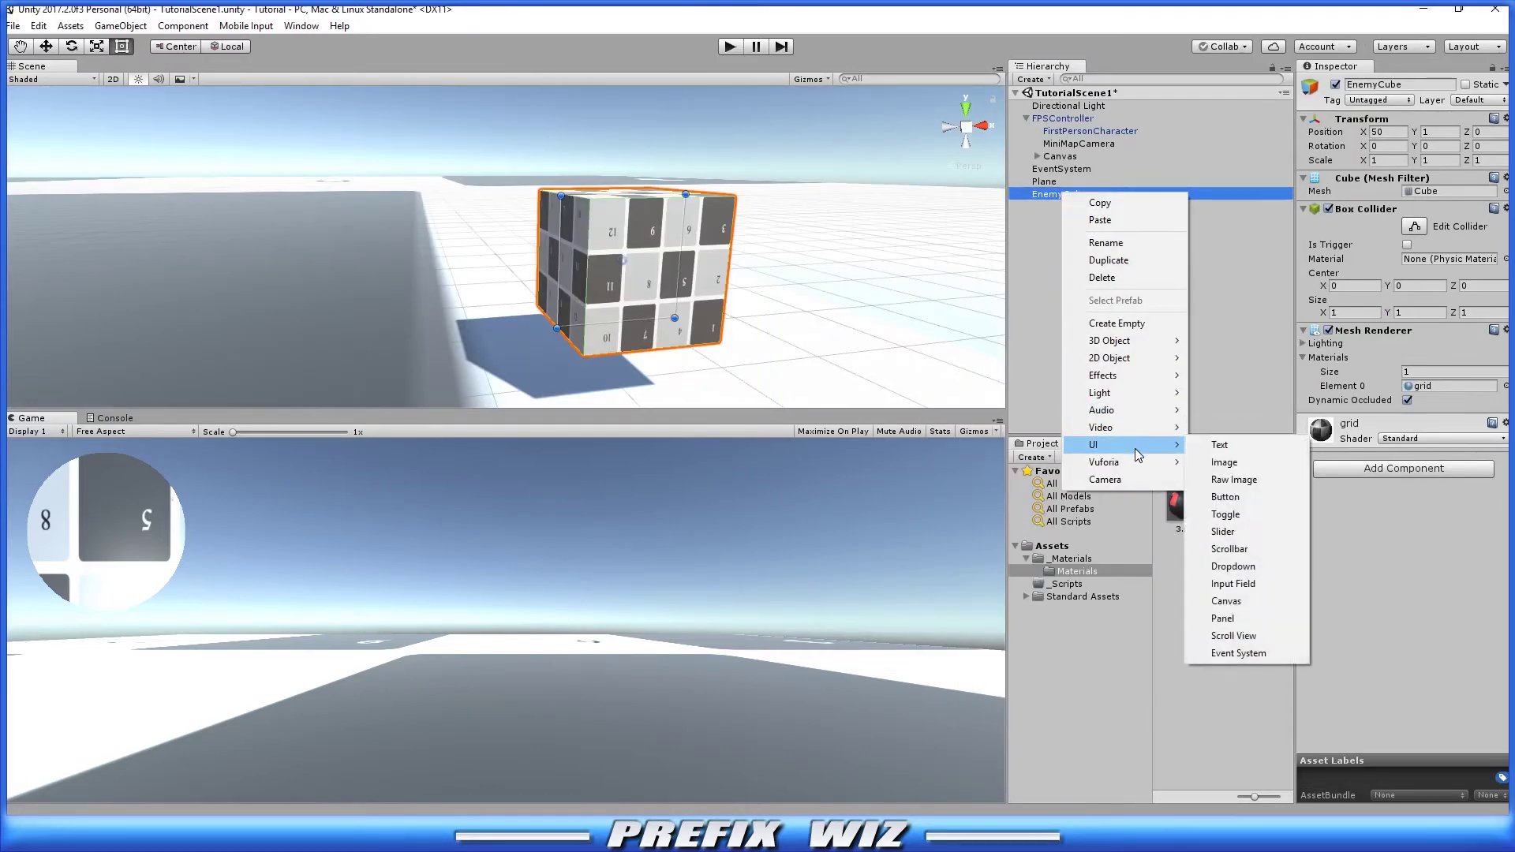
pyautogui.click(1256, 600)
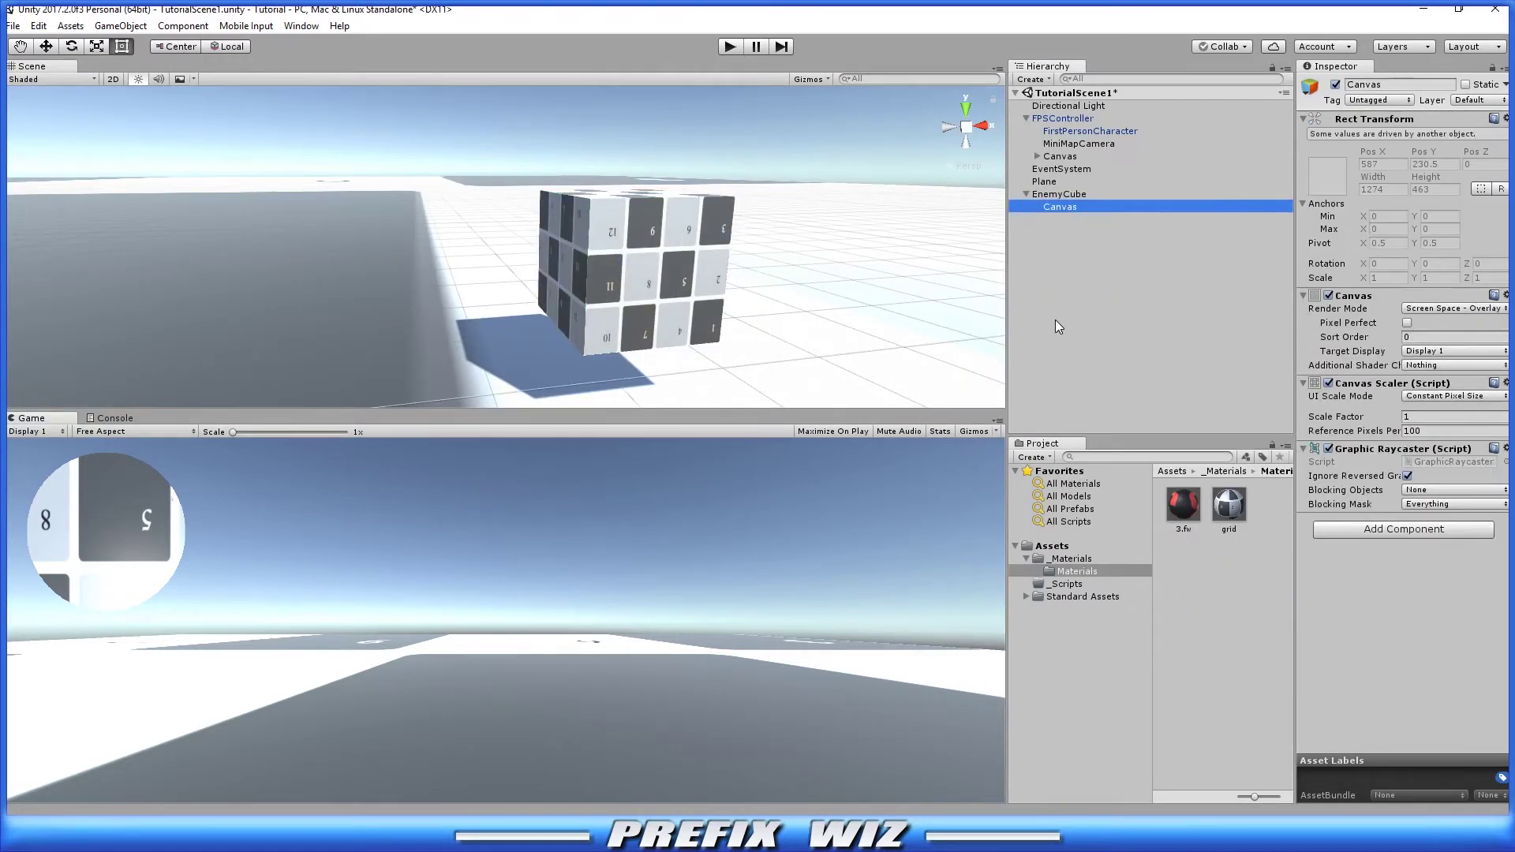
pyautogui.rightClick(1069, 207)
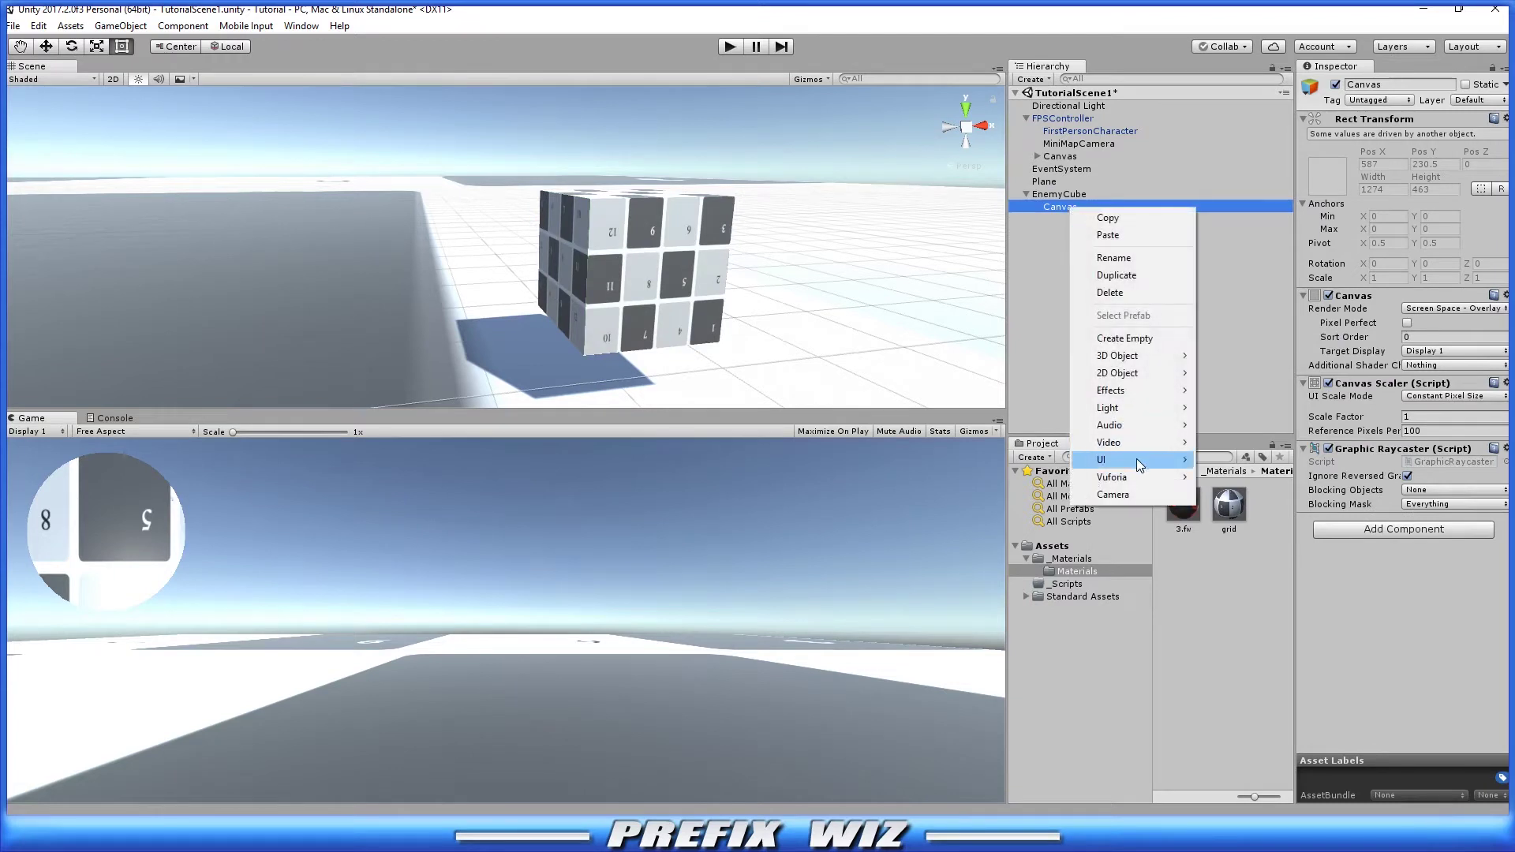
pyautogui.moveTo(1136, 460)
pyautogui.click(1230, 632)
# Switch the canvas to World Space render mode and size it 2 by 2.
pyautogui.click(1075, 210)
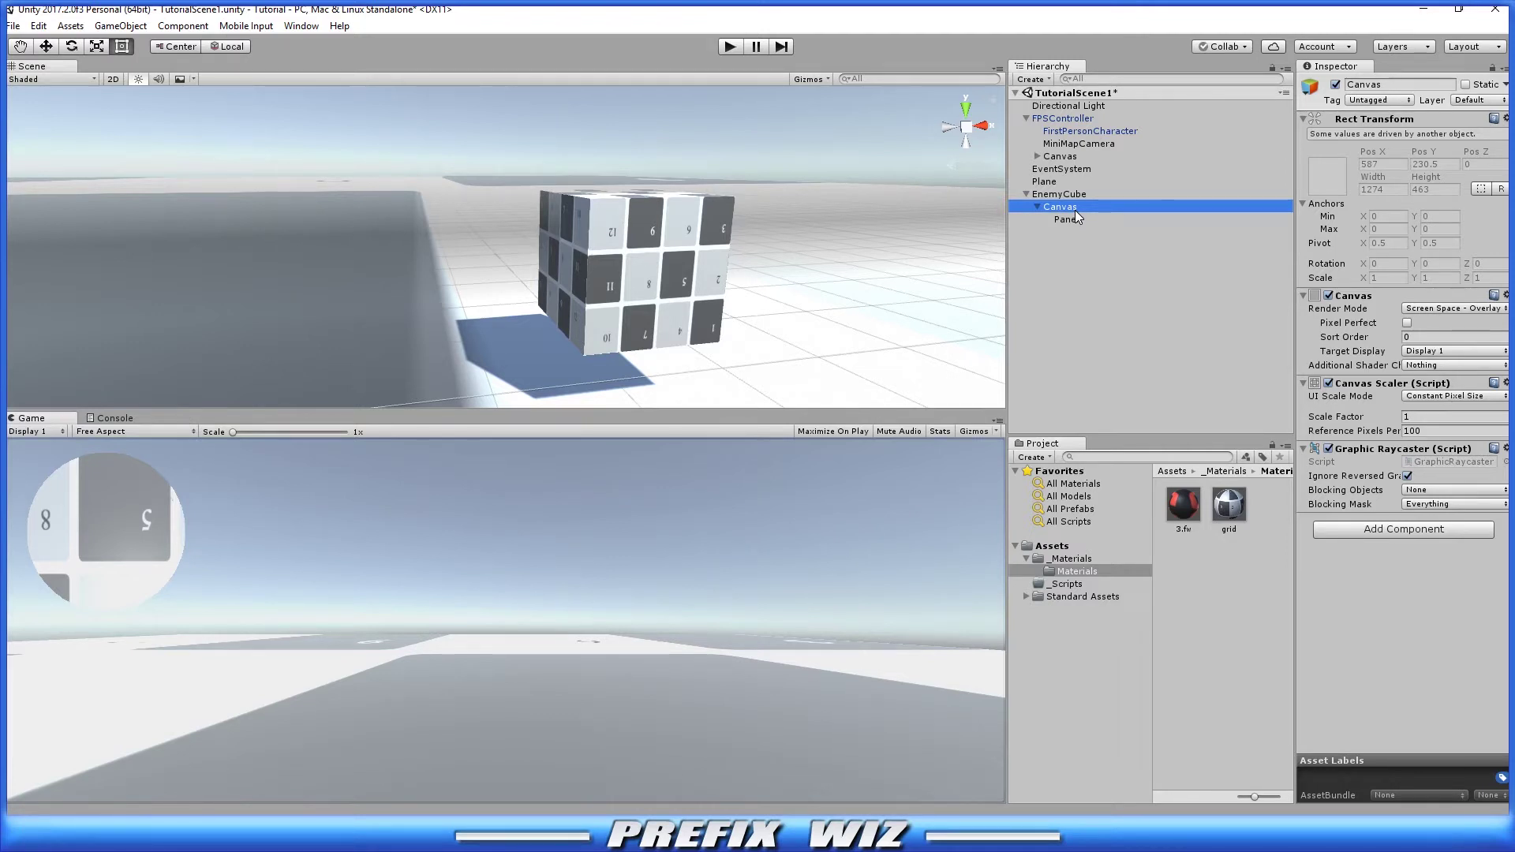
pyautogui.click(1454, 309)
pyautogui.click(1381, 335)
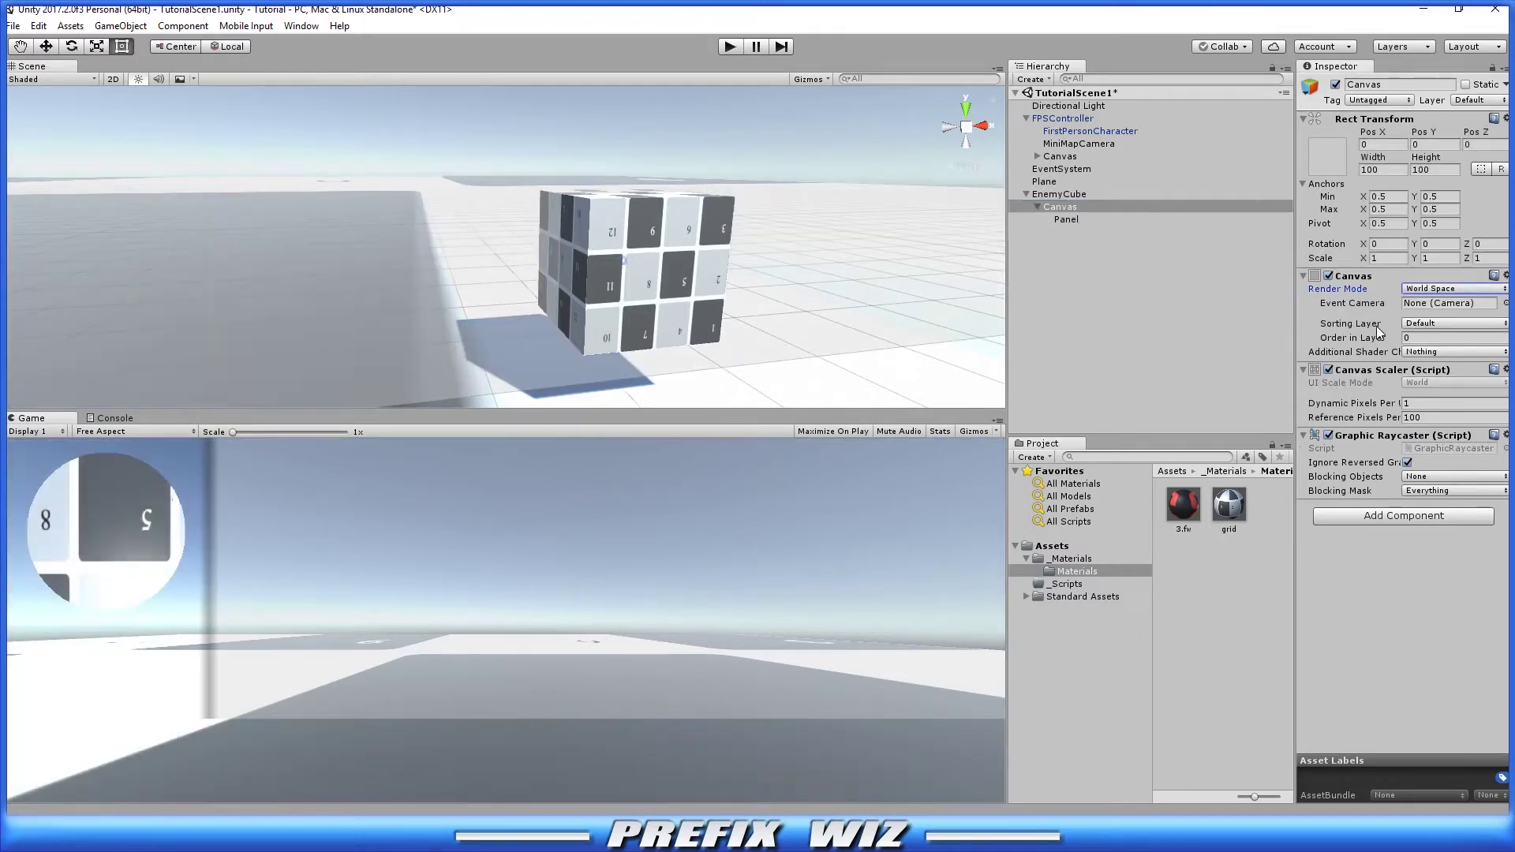
pyautogui.click(1430, 289)
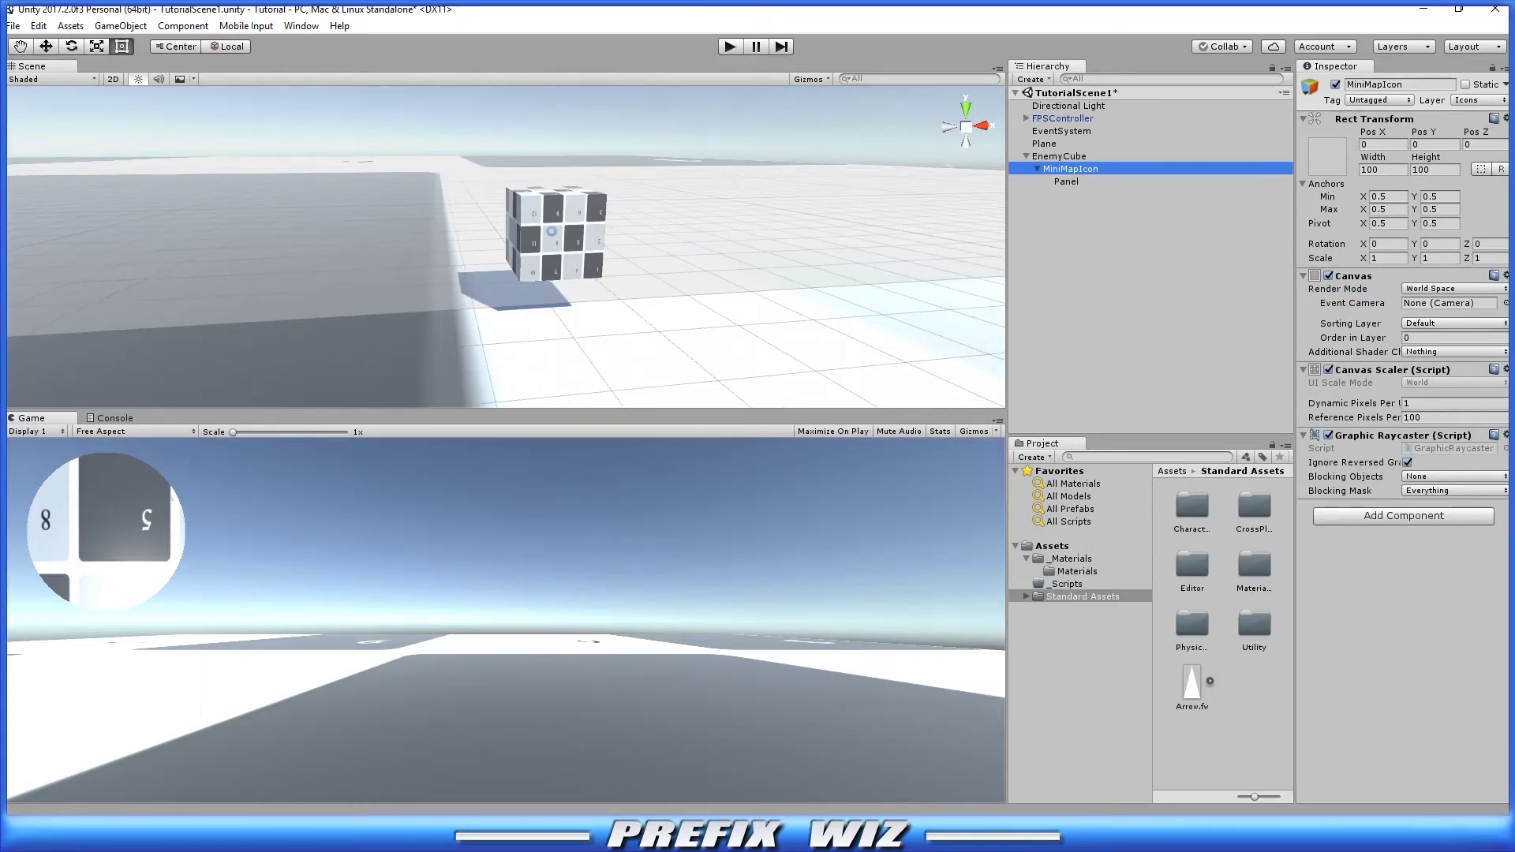
pyautogui.click(1505, 118)
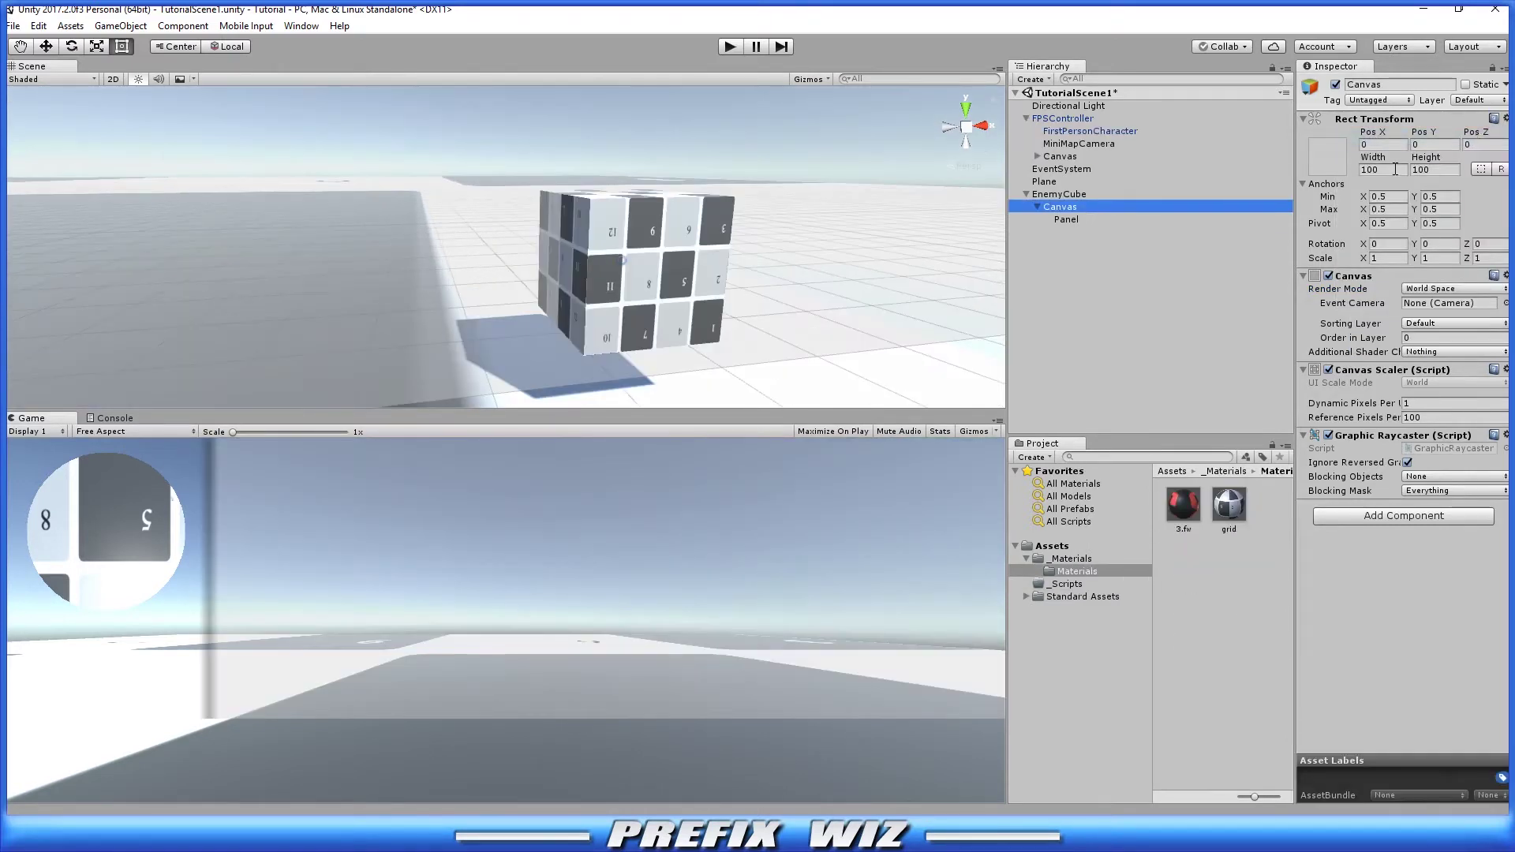
pyautogui.click(1387, 170)
pyautogui.write('2')
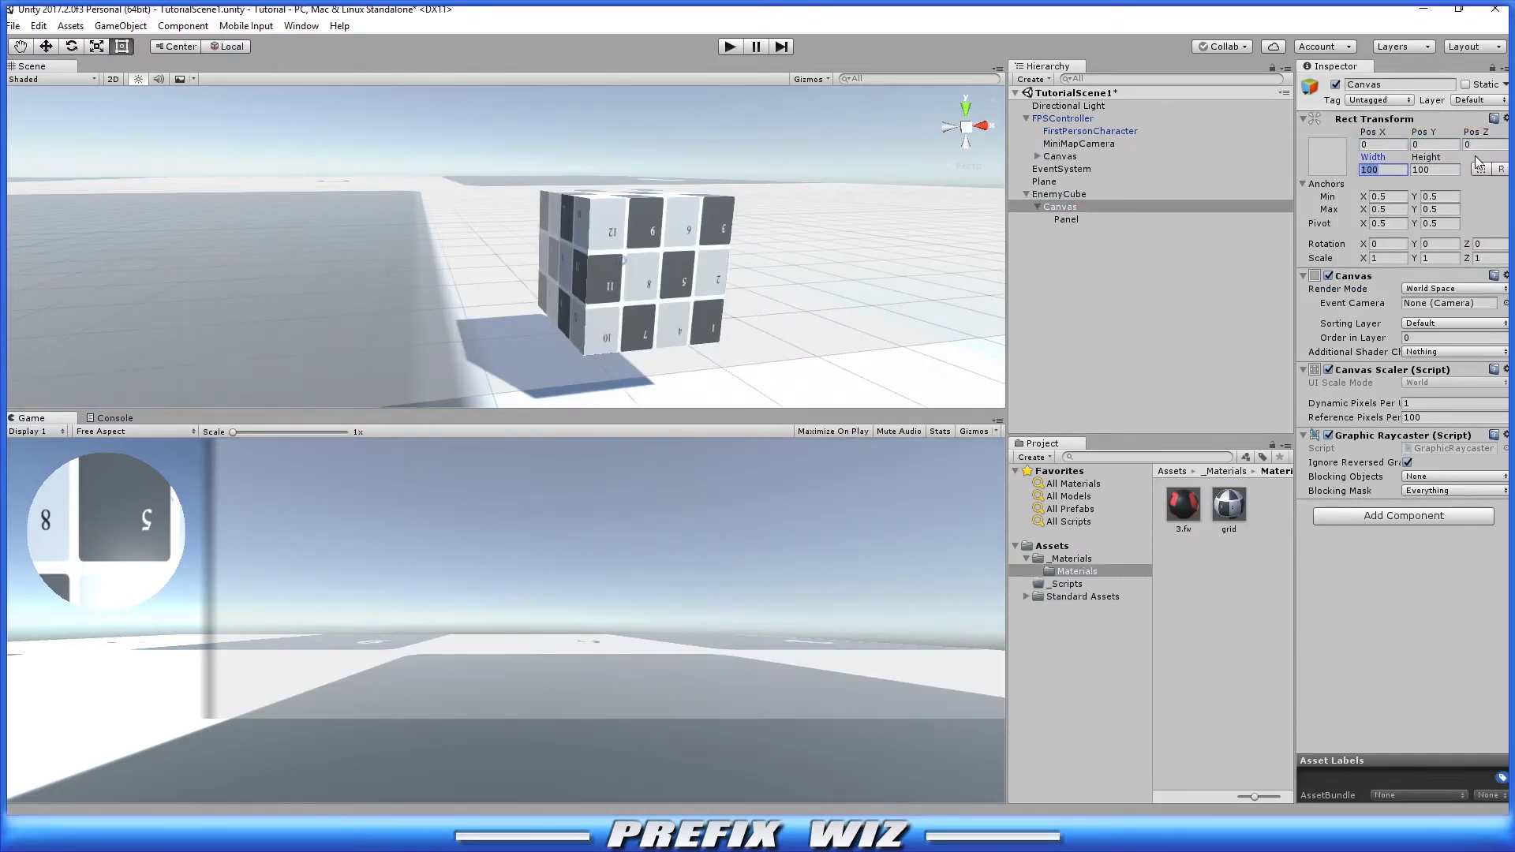
pyautogui.press('Tab')
pyautogui.write('2')
pyautogui.moveTo(600, 278); pyautogui.dragTo(673, 274, button='middle')
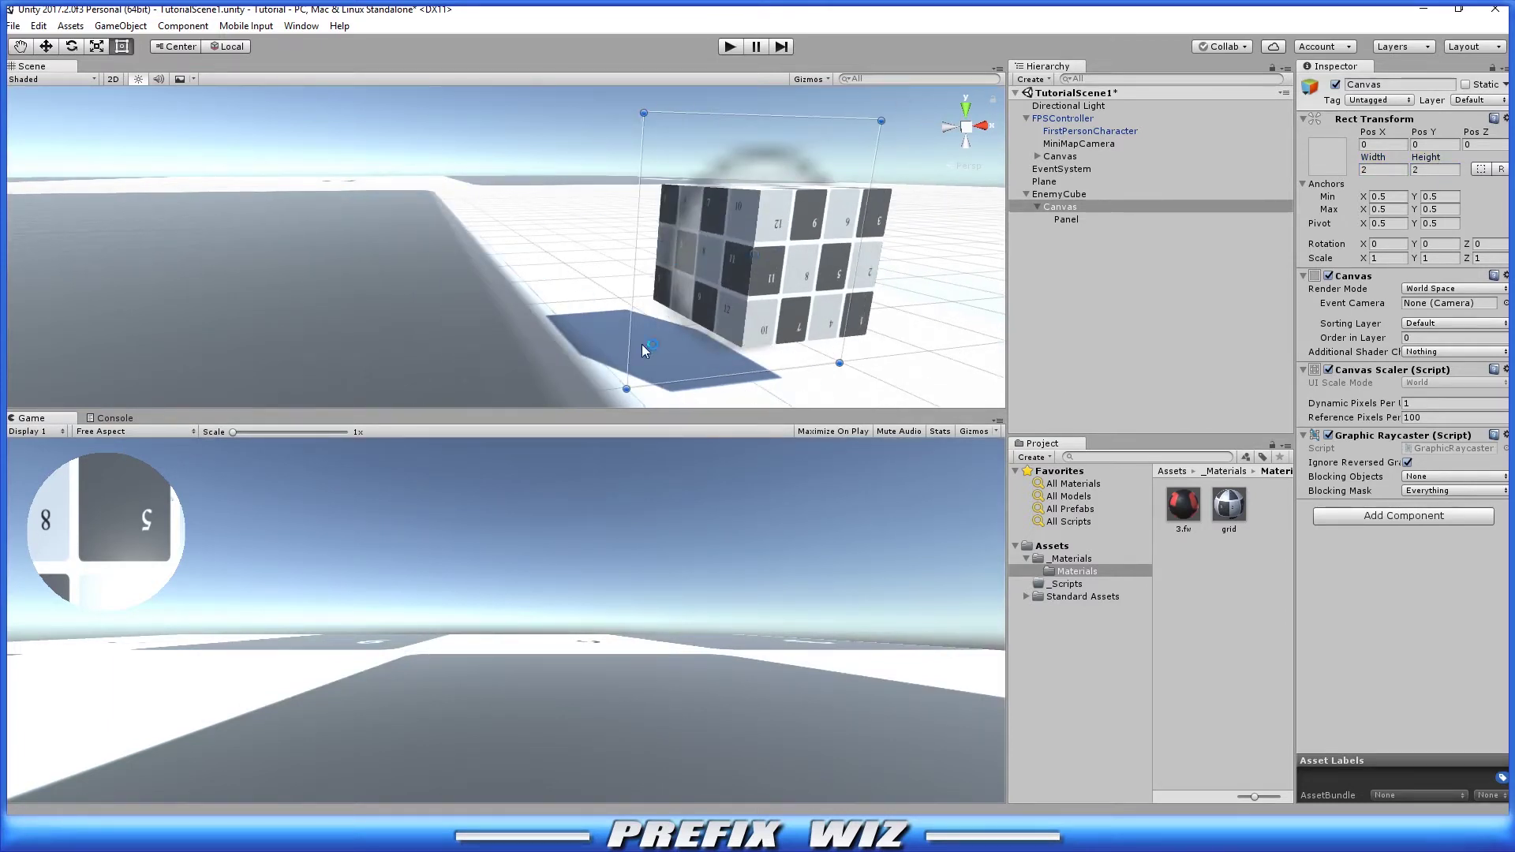
pyautogui.moveTo(677, 177); pyautogui.dragTo(534, 222, button='middle')
# Rotate the canvas 90° on X and raise its Y position to 1.
pyautogui.click(1086, 207)
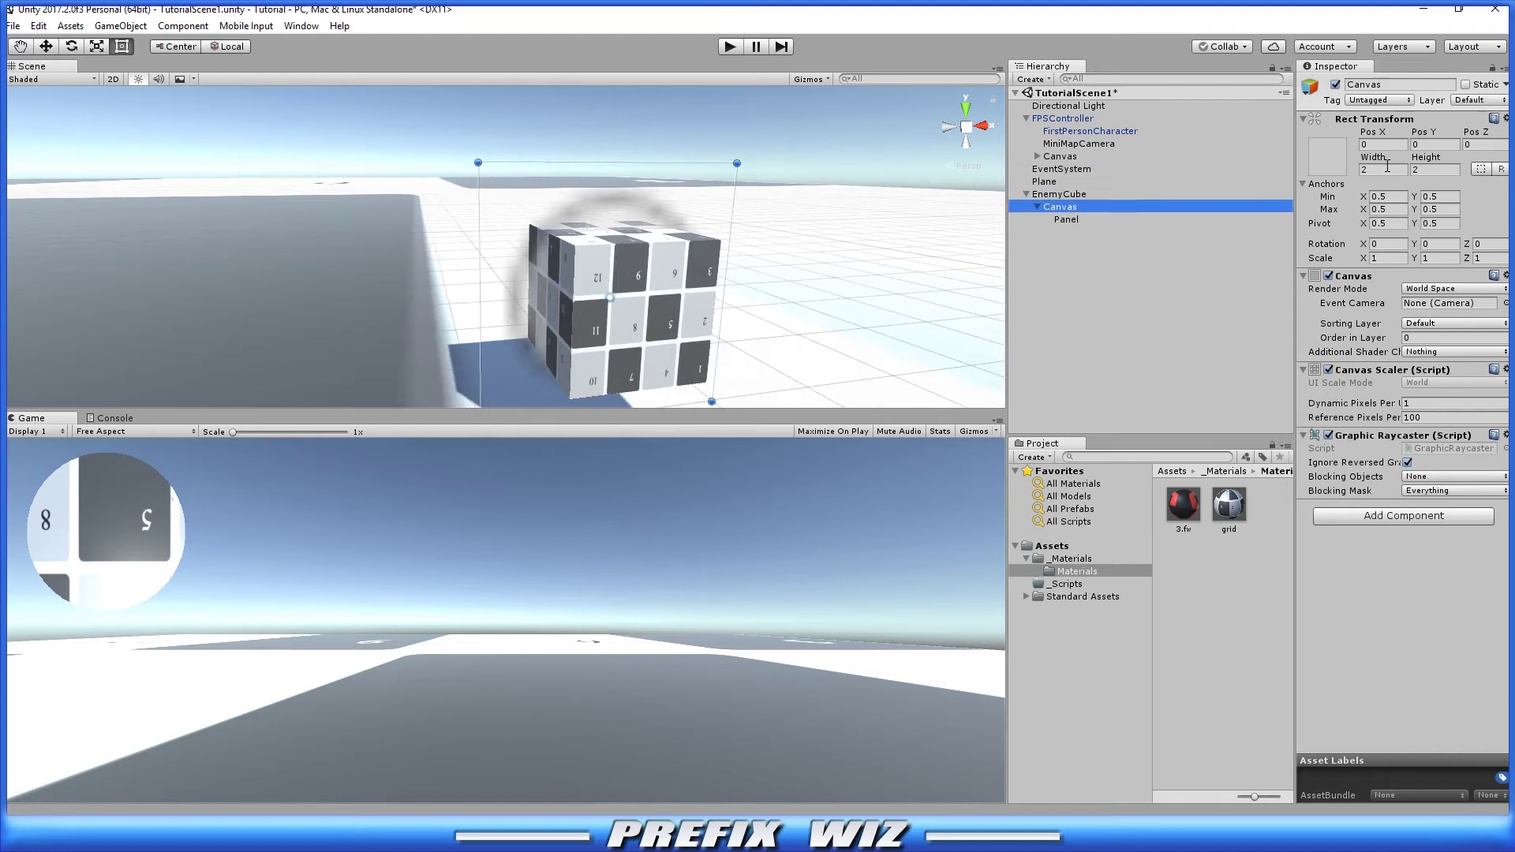
pyautogui.click(1385, 244)
pyautogui.write('90')
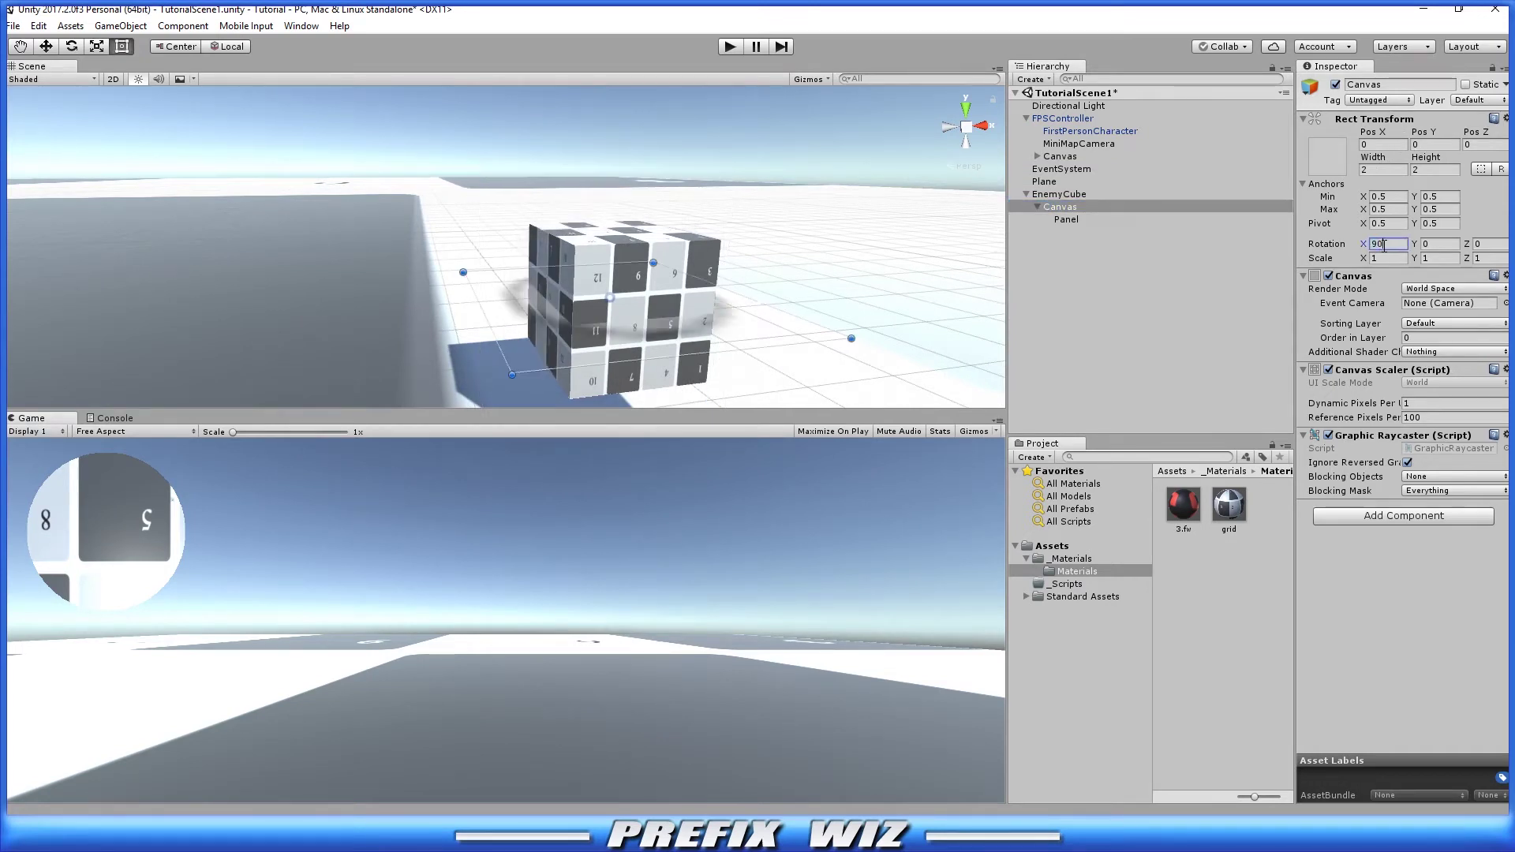
pyautogui.click(1444, 142)
pyautogui.moveTo(1443, 144); pyautogui.dragTo(1393, 142)
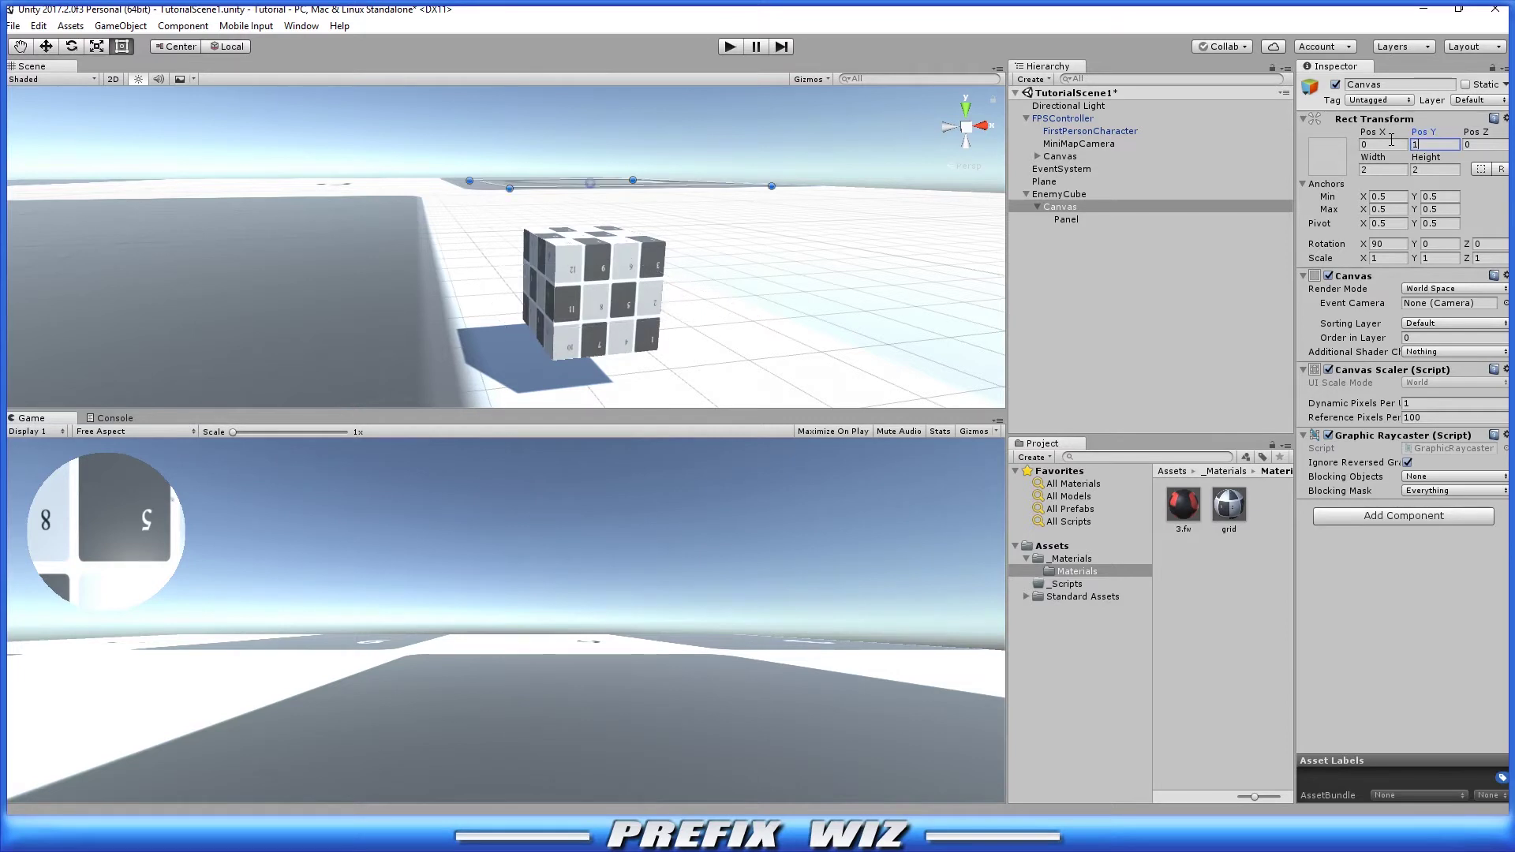
pyautogui.click(1107, 217)
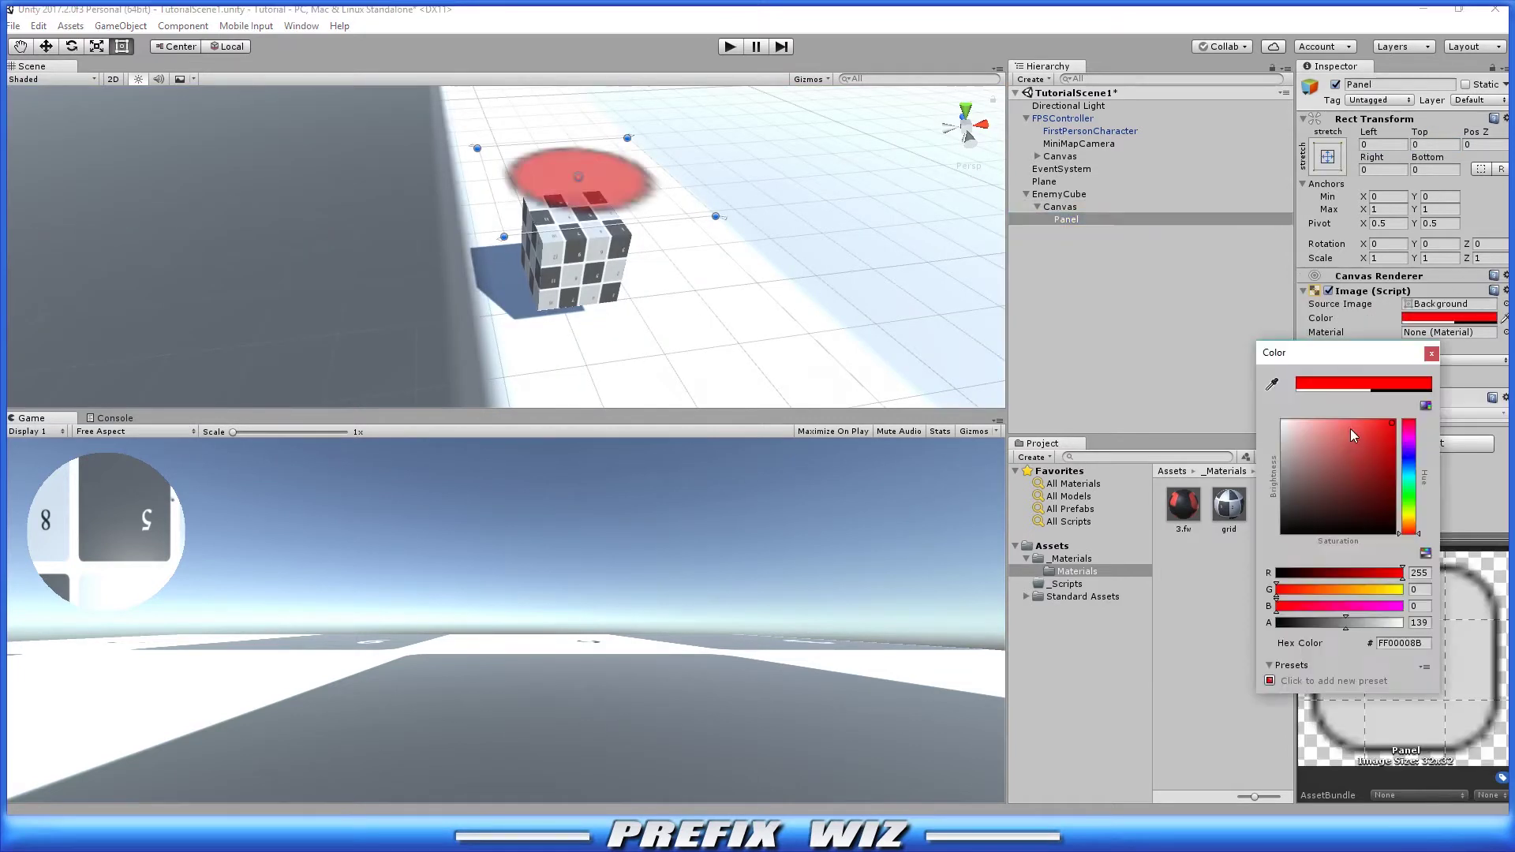
# Set the Panel's image colour to pure red (255, 0, 0) and raise its alpha.
pyautogui.moveTo(1368, 462); pyautogui.dragTo(1445, 386)
pyautogui.moveTo(1346, 625); pyautogui.dragTo(1419, 625)
pyautogui.click(1479, 629)
pyautogui.moveTo(662, 213); pyautogui.dragTo(652, 257, button='middle')
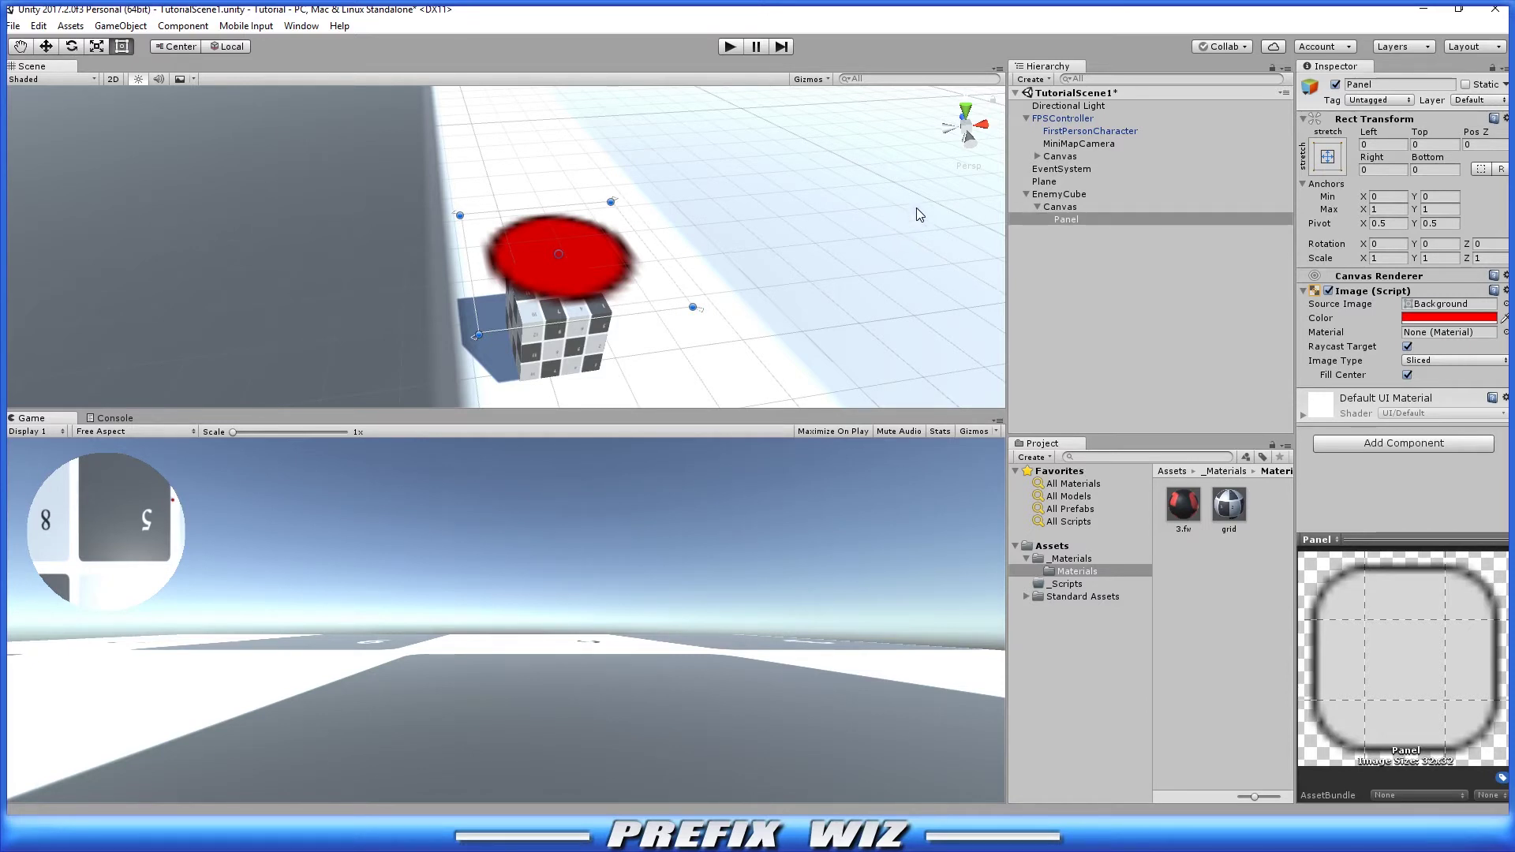
# Resize EnemyCube's canvas to 5 by 5.
pyautogui.click(1176, 195)
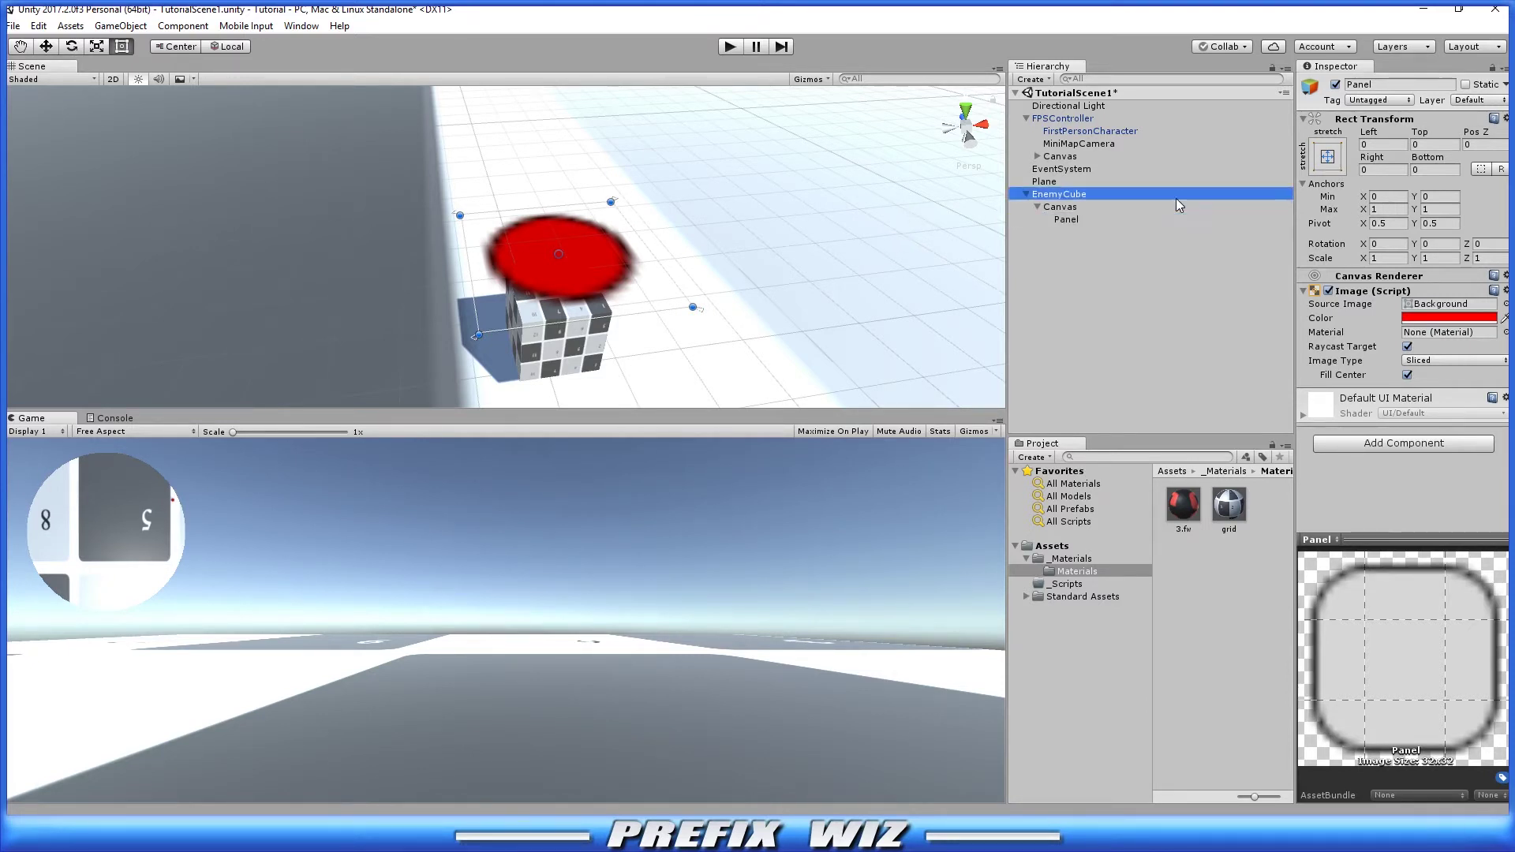
pyautogui.click(1119, 208)
pyautogui.click(1379, 169)
pyautogui.write('5')
pyautogui.press('Tab')
pyautogui.write('5')
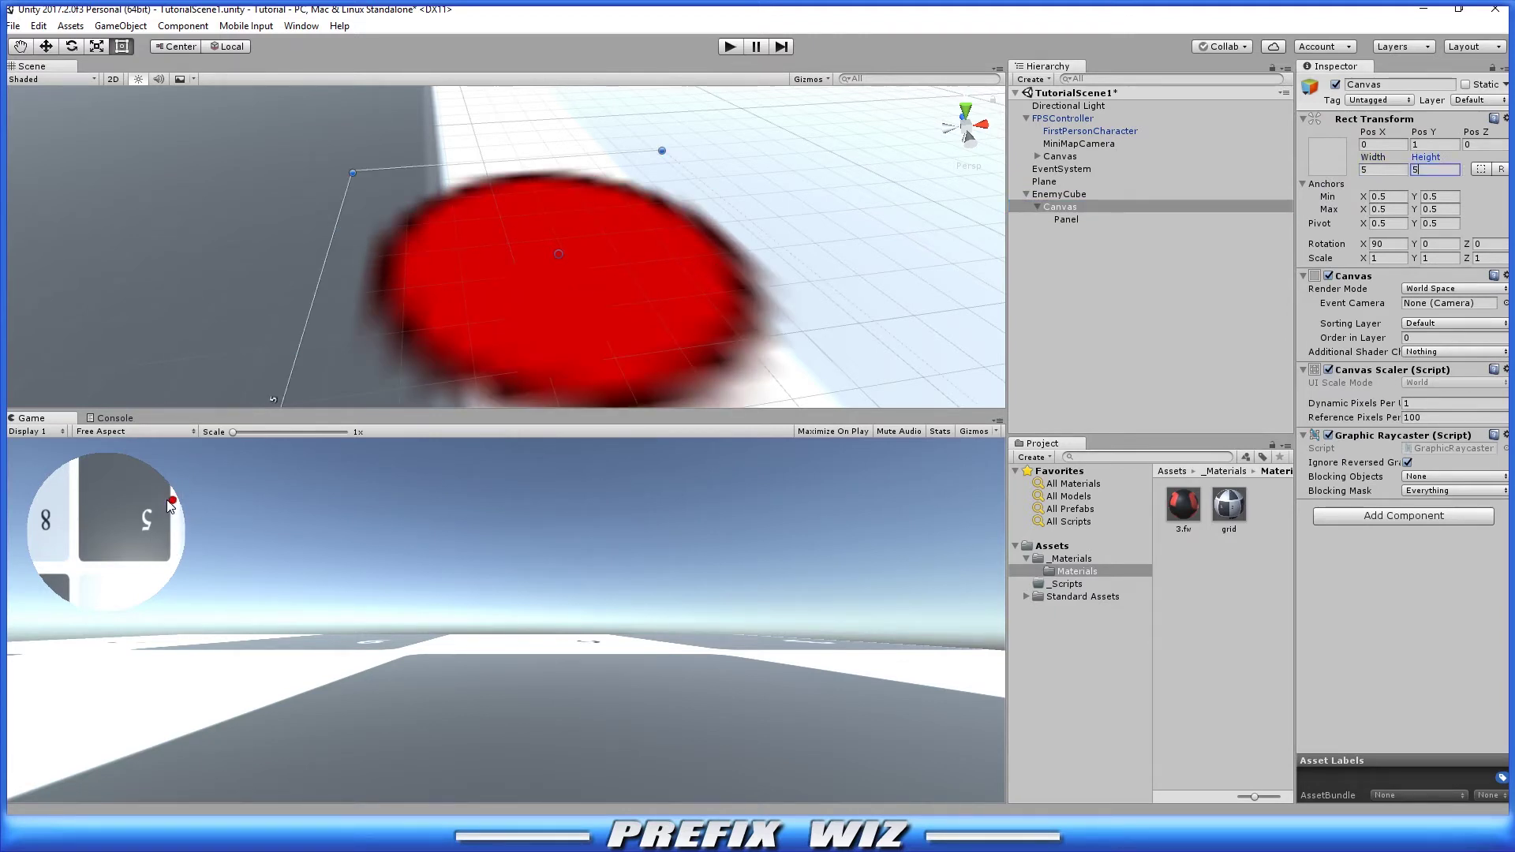
# Play-test, walking toward the cube and red disc, then free the cursor with Escape.
pyautogui.click(725, 47)
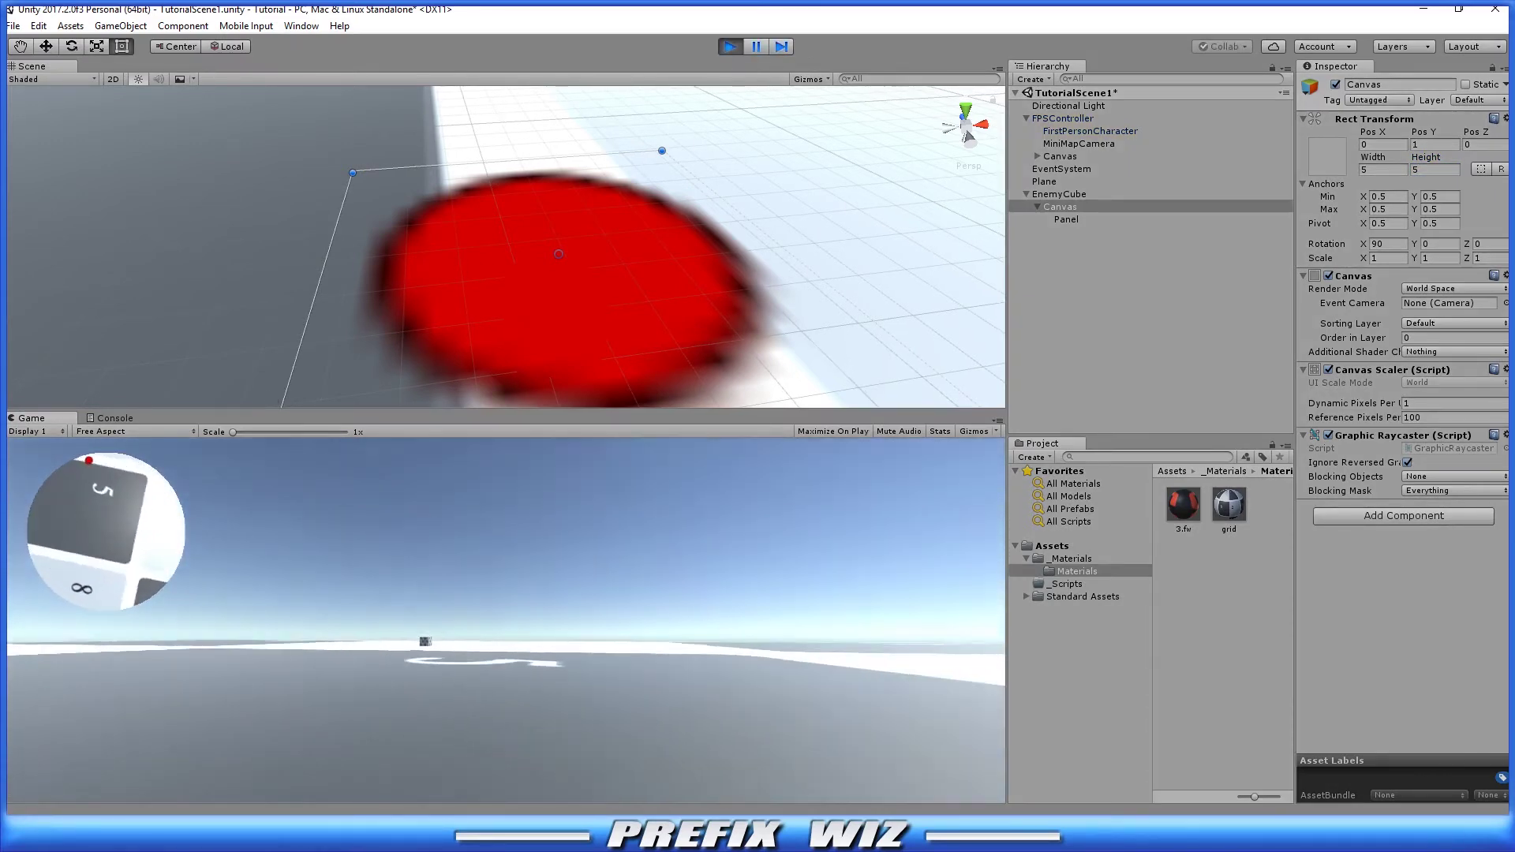
pyautogui.press('w')
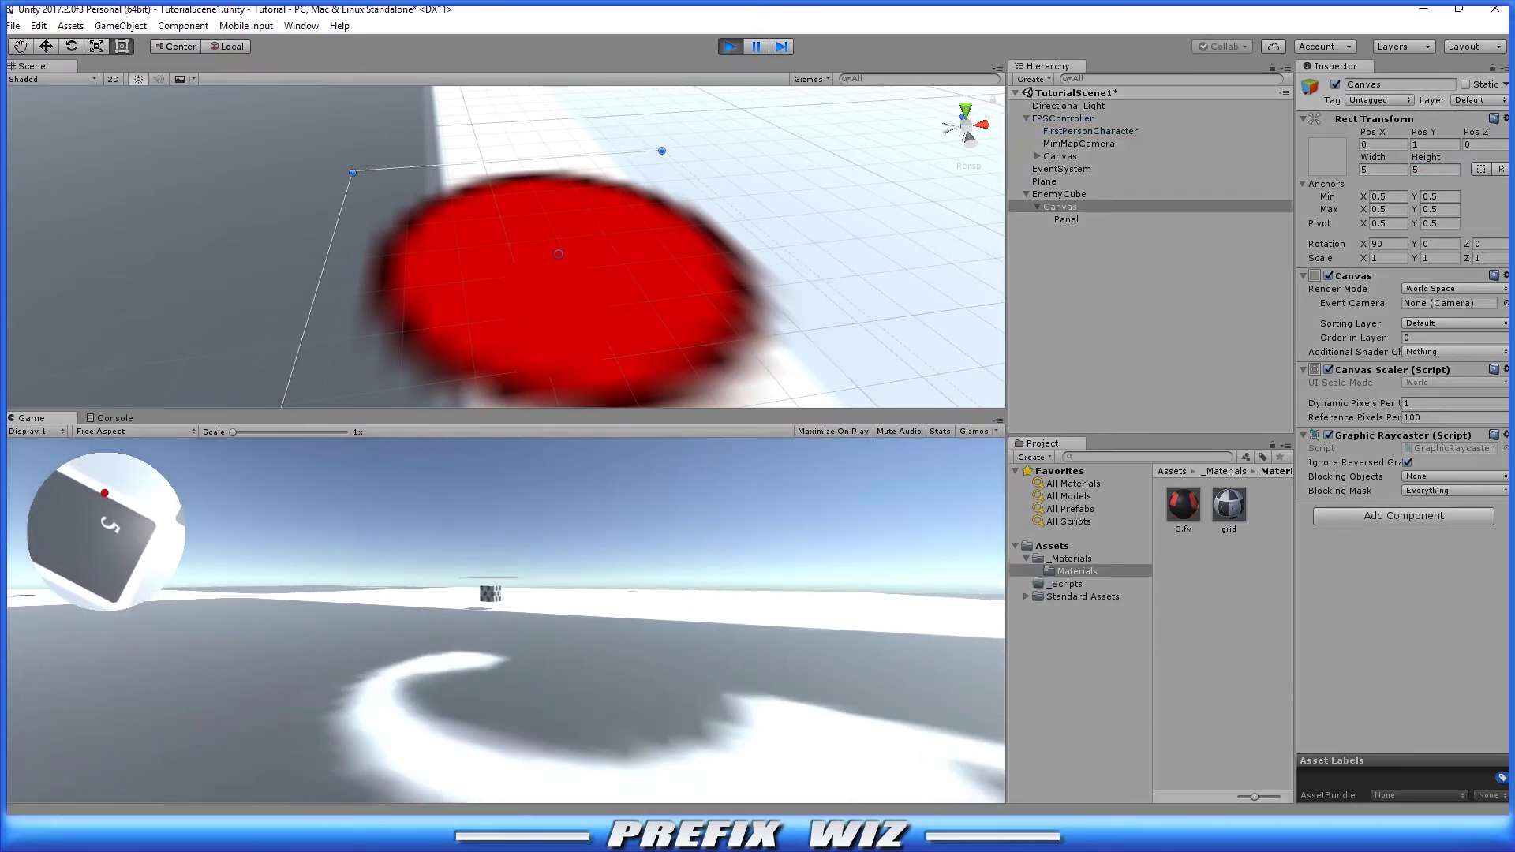
pyautogui.press('w')
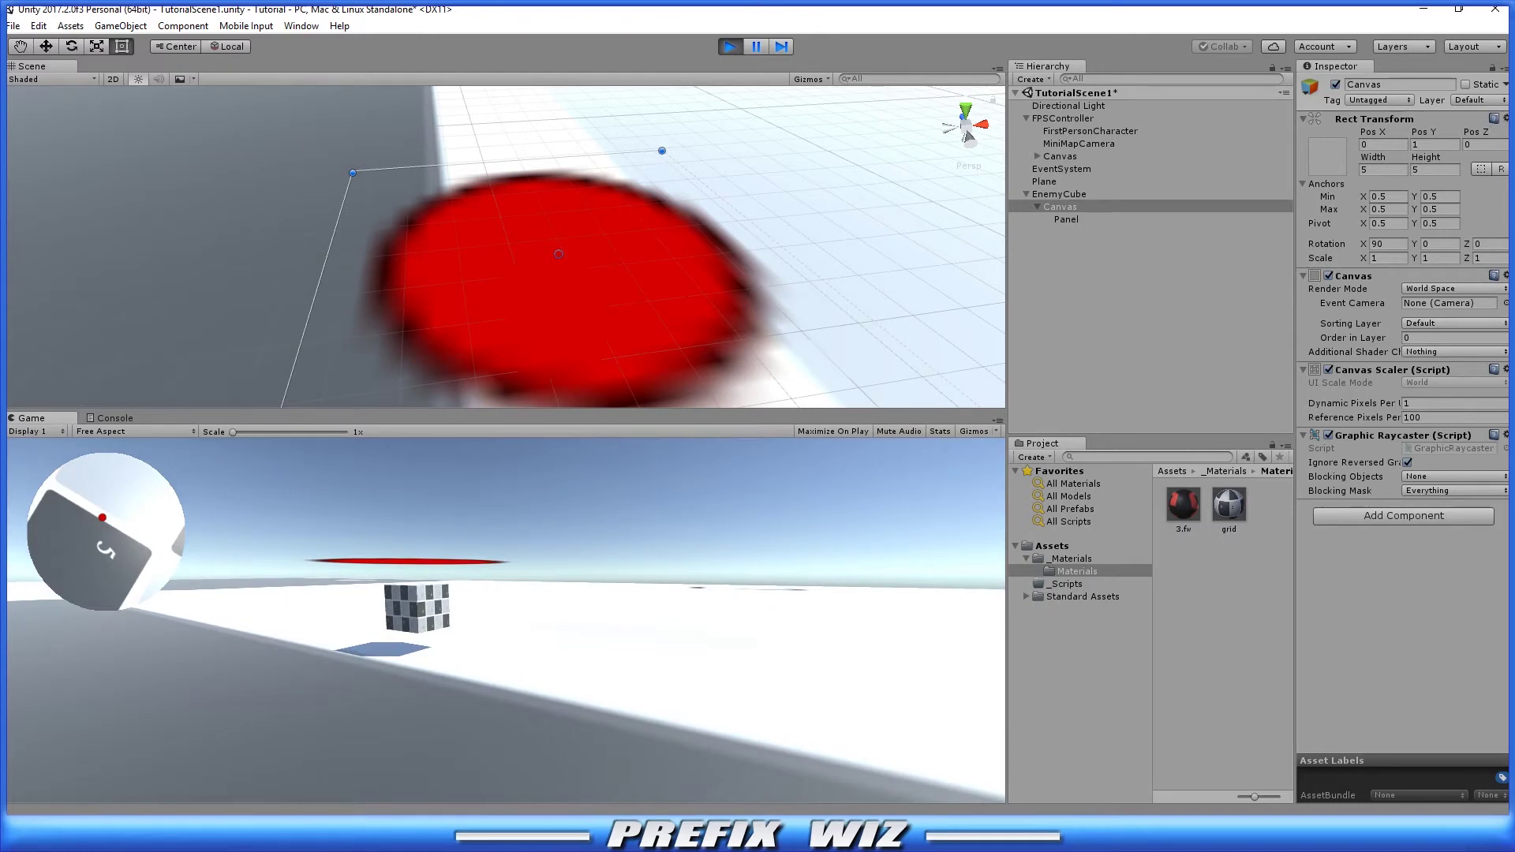
pyautogui.press('w')
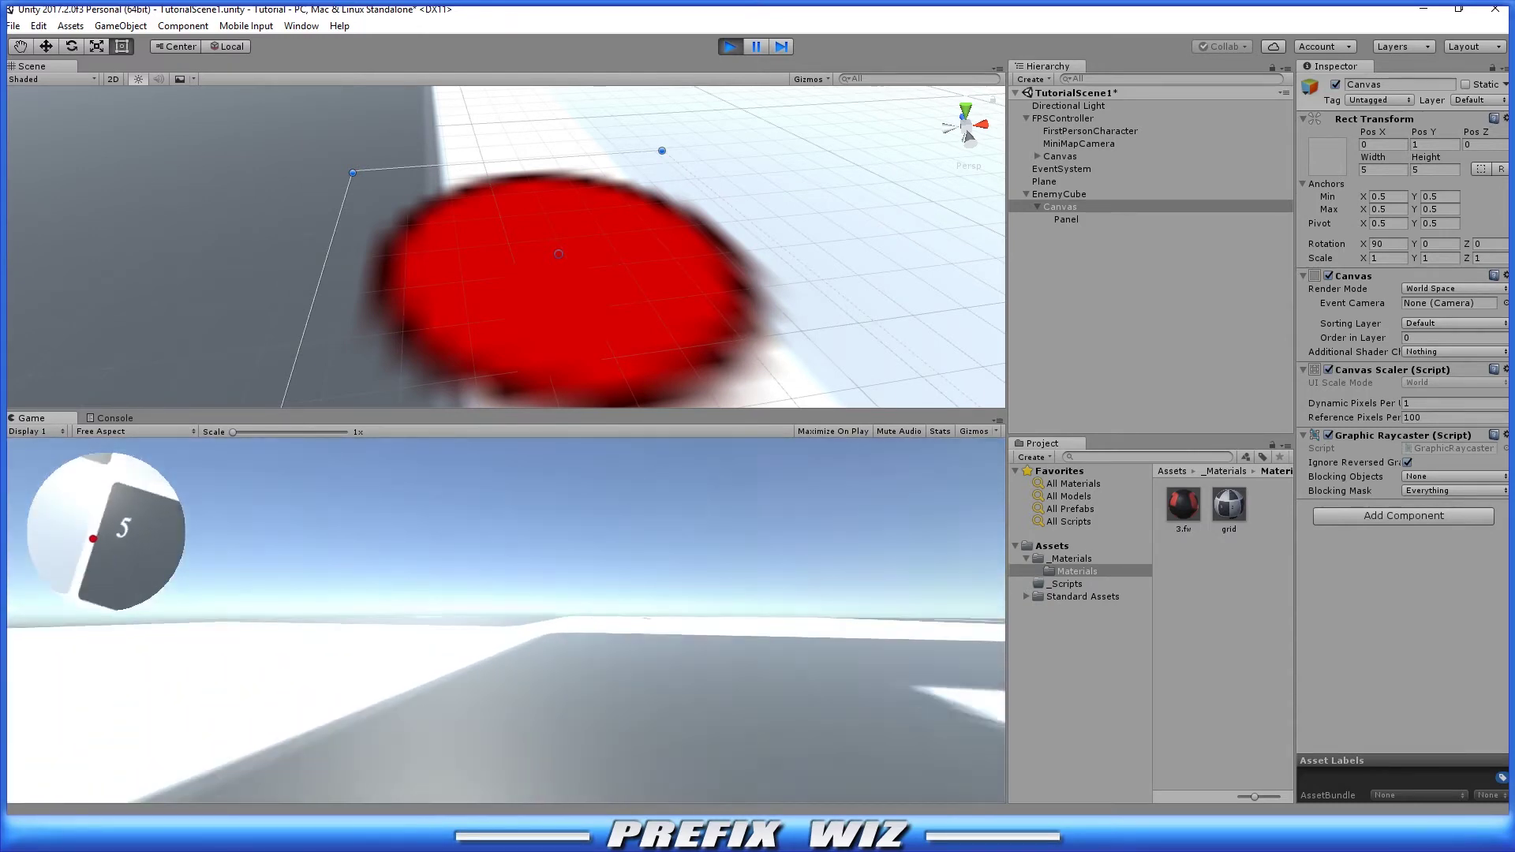
pyautogui.press('w')
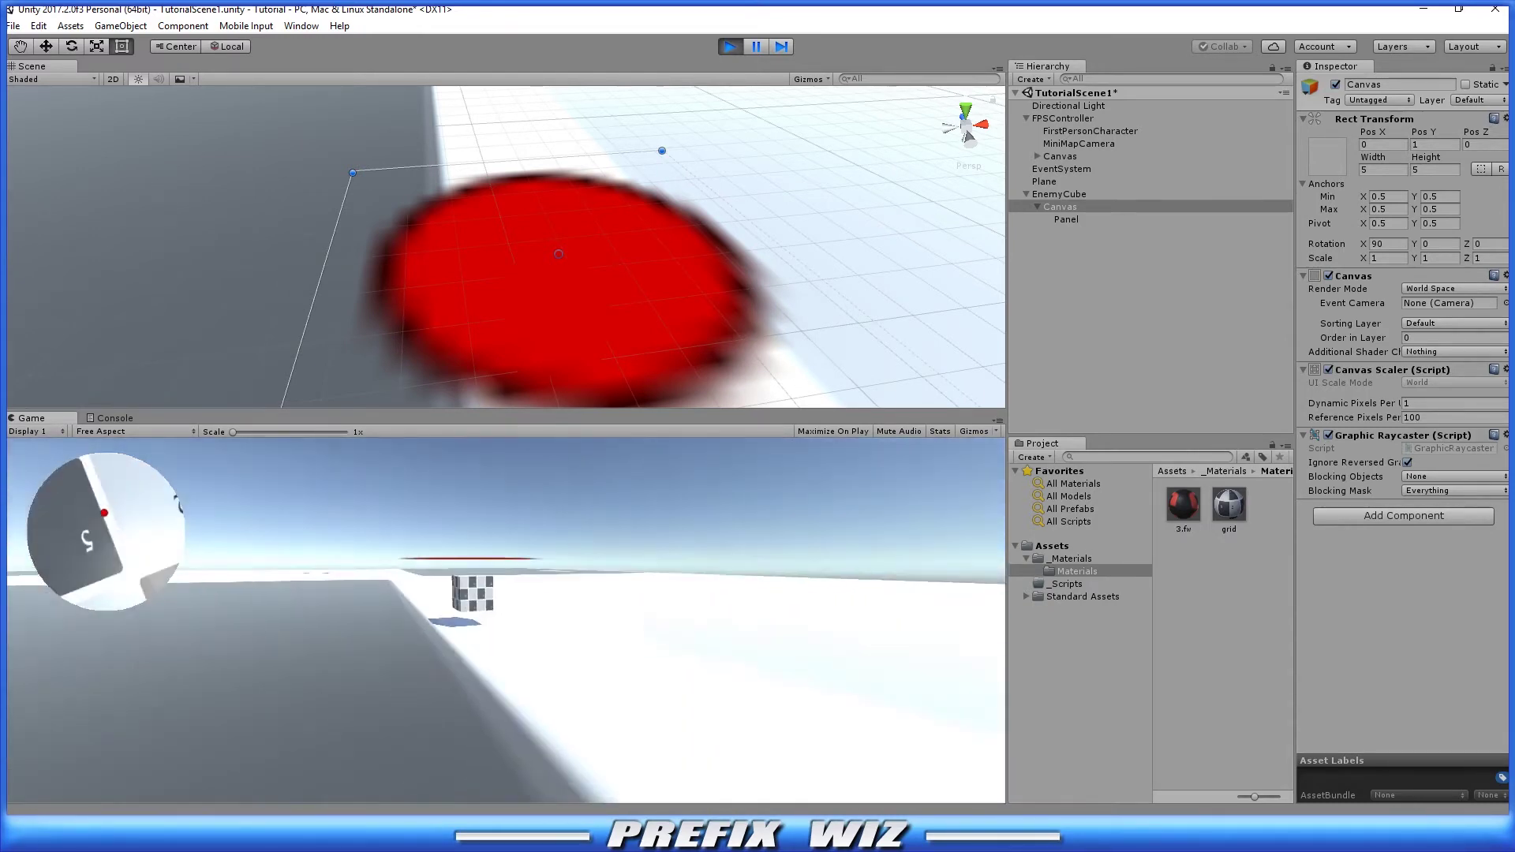
pyautogui.press('w')
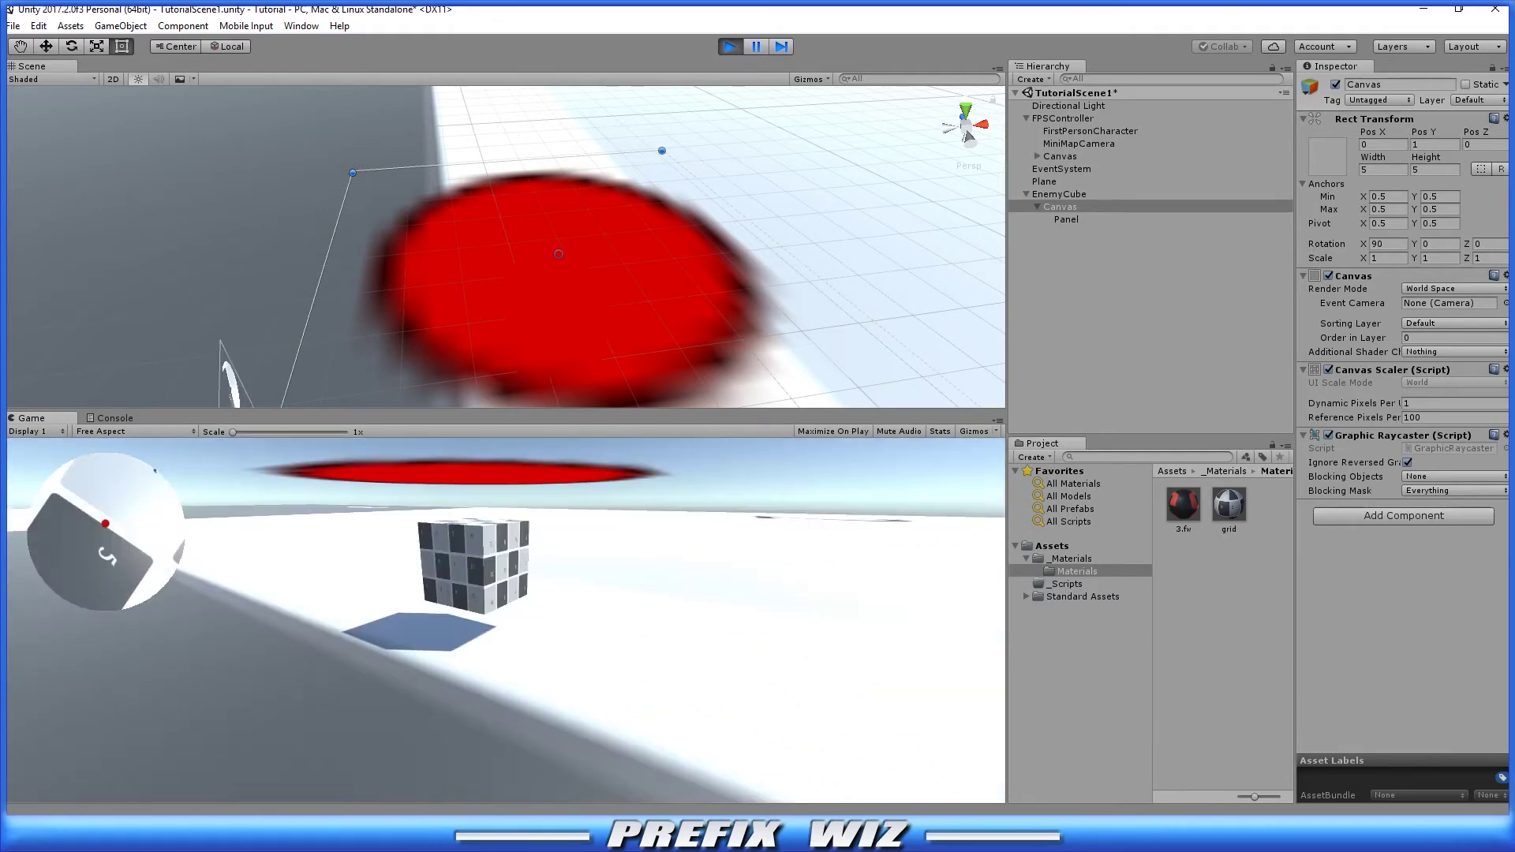
pyautogui.press('w')
pyautogui.press('Escape')
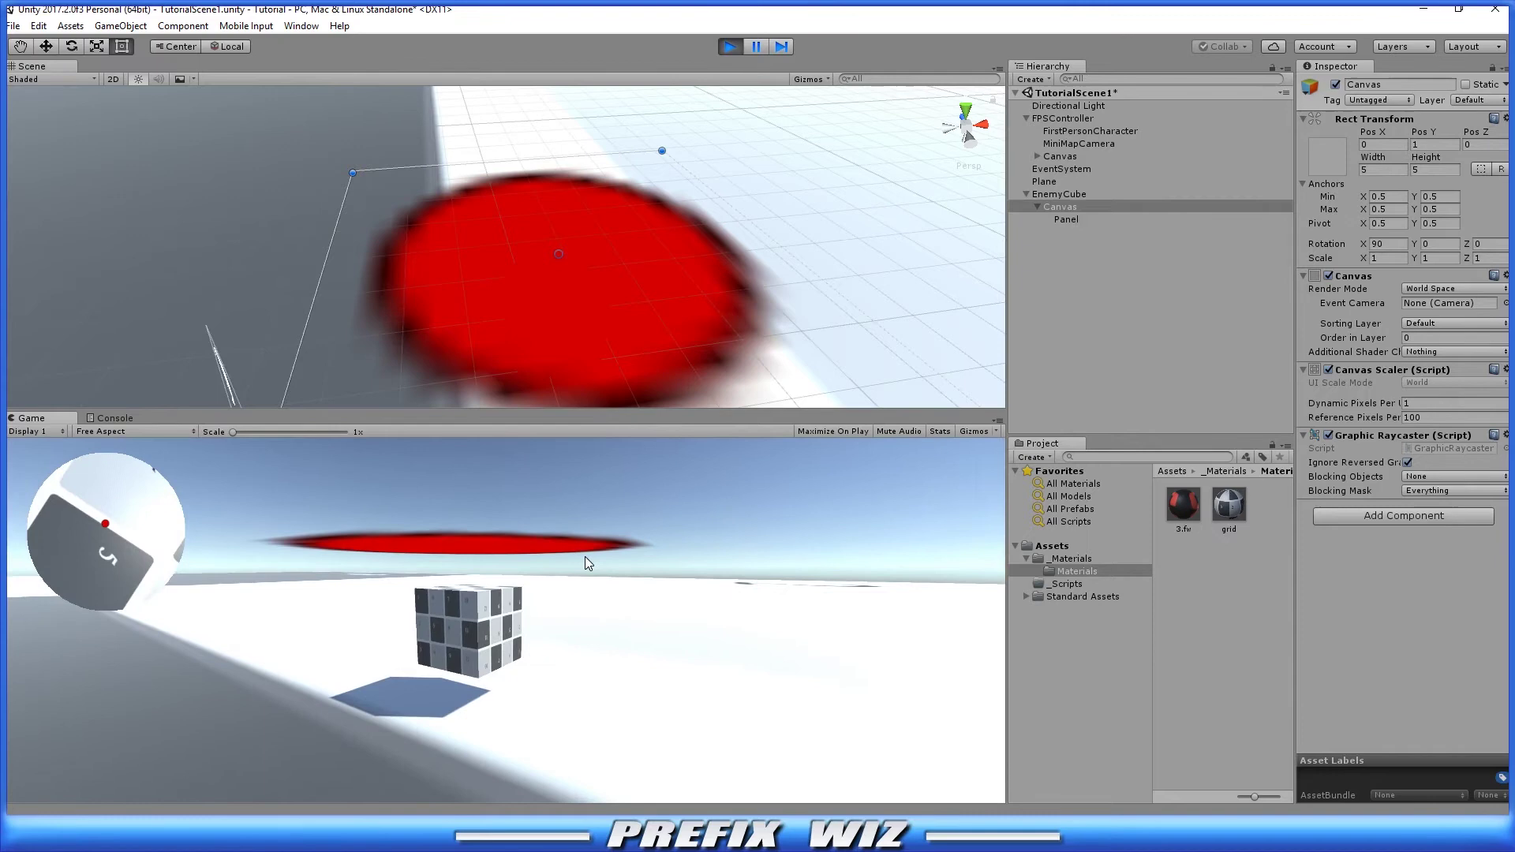
# Rename EnemyCube's canvas to MiniMapIcon.
pyautogui.click(1089, 207)
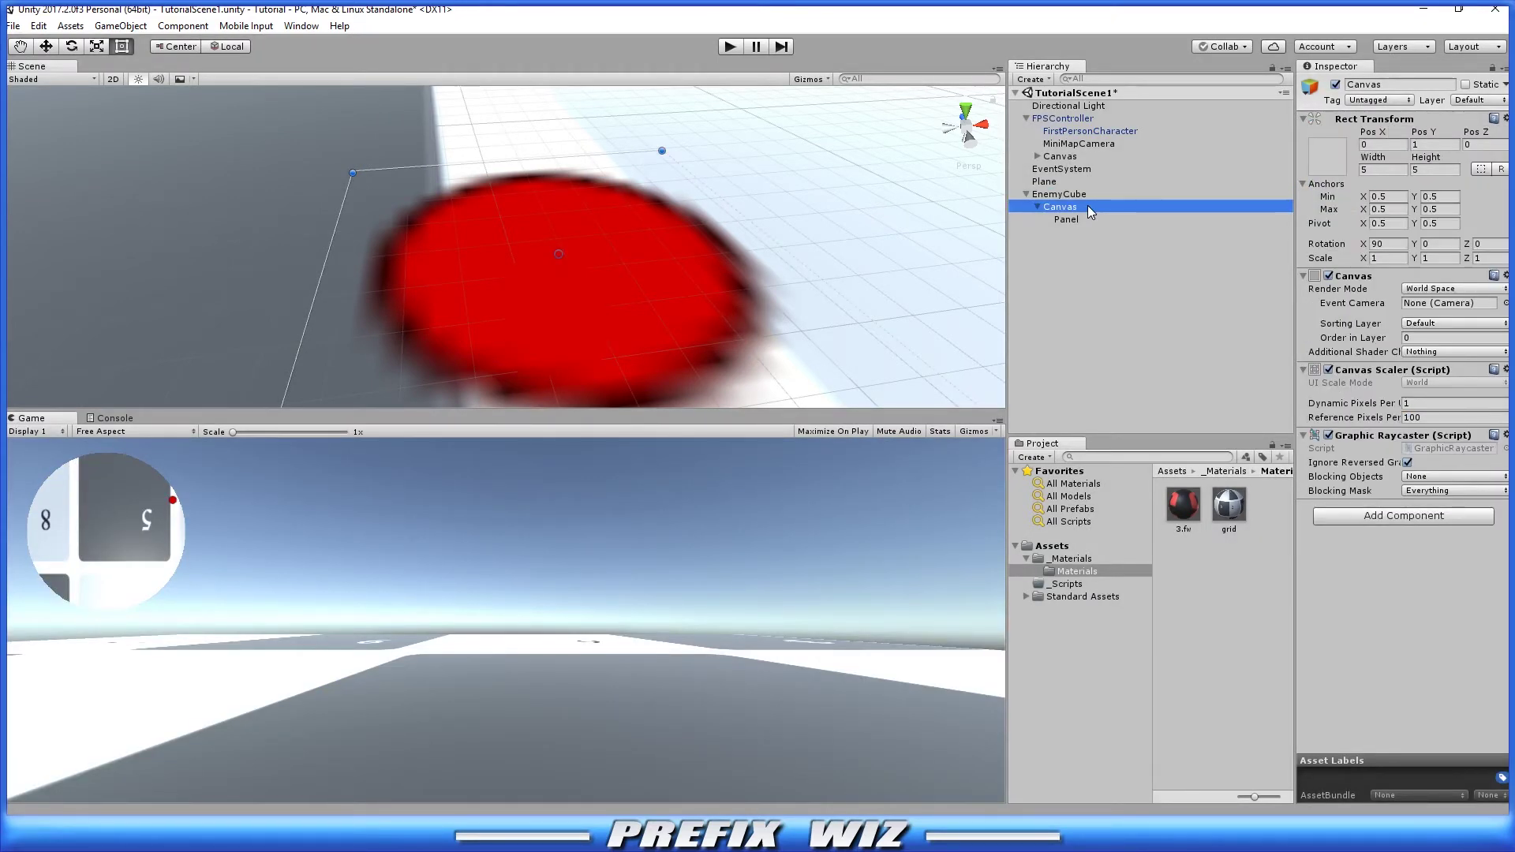
pyautogui.press('F2')
pyautogui.write('MiniMapIcon')
pyautogui.press('Return')
# Create an Icons layer and assign MiniMapIcon and its children to it.
pyautogui.click(1502, 100)
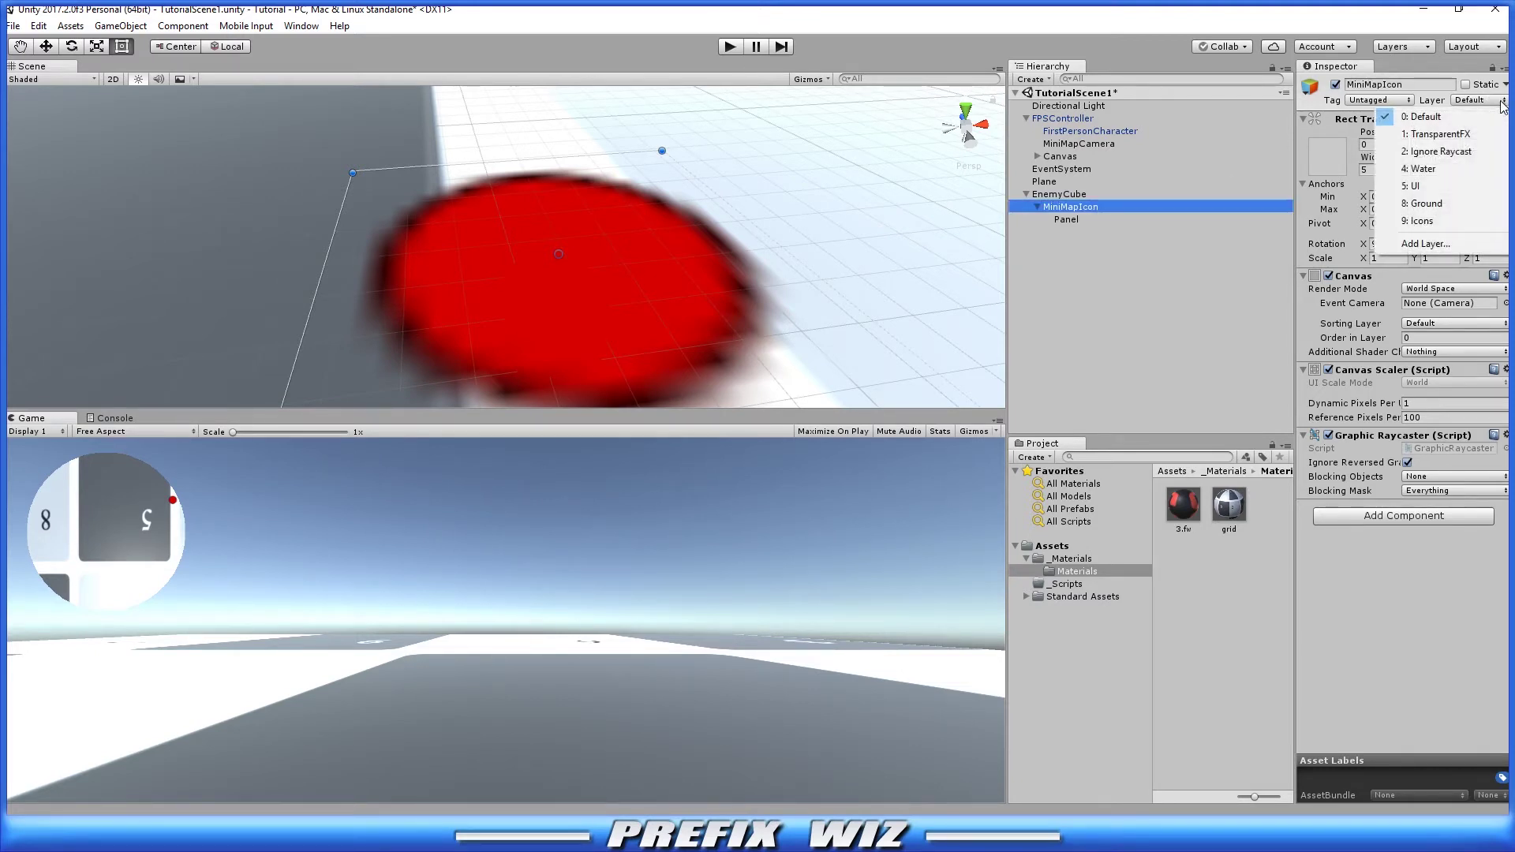
pyautogui.click(1461, 244)
pyautogui.click(1432, 292)
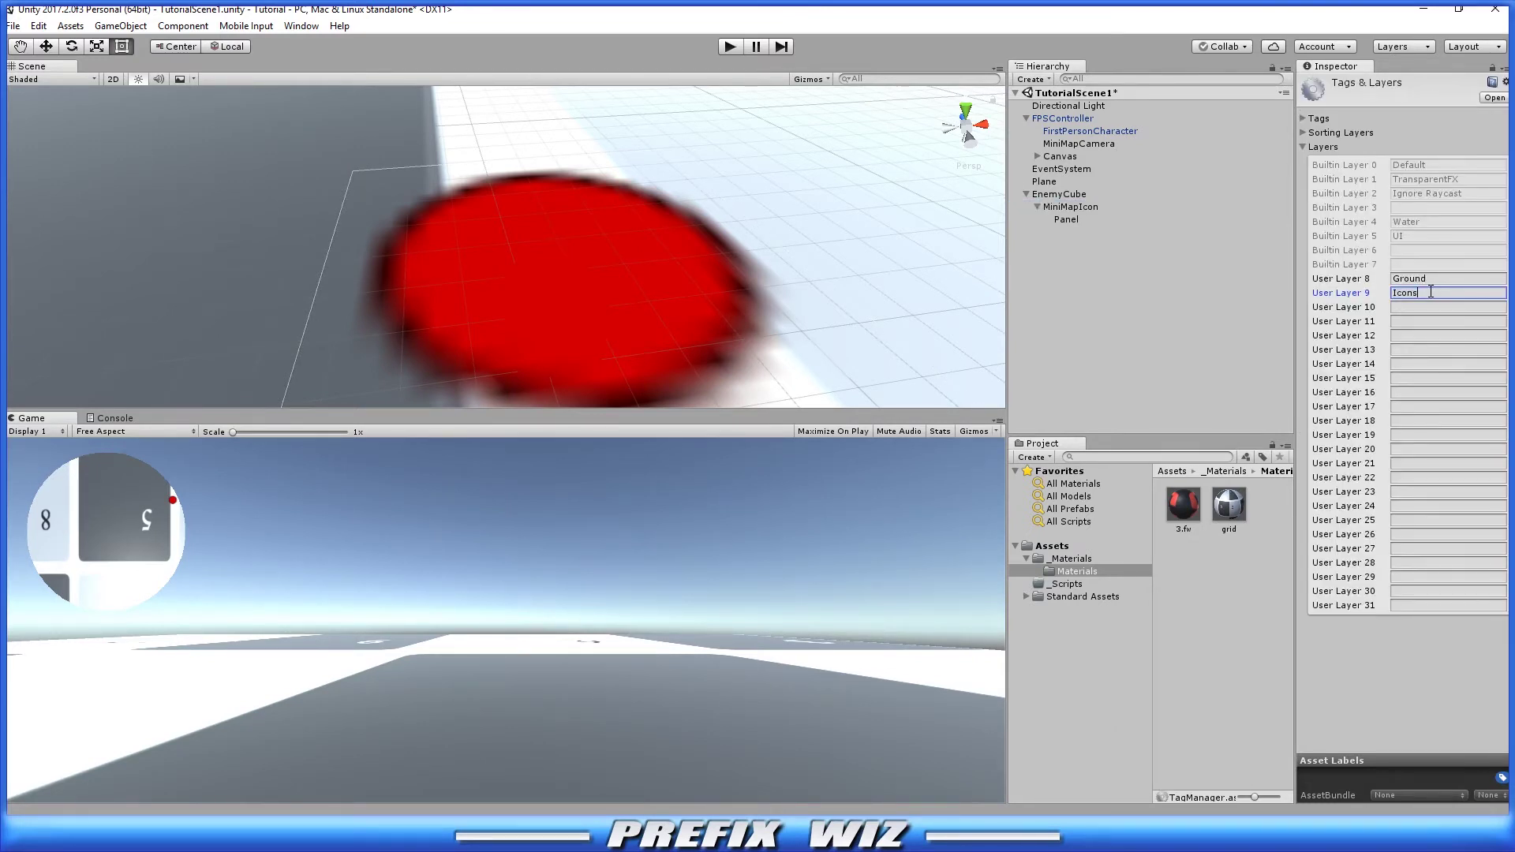
pyautogui.click(1062, 205)
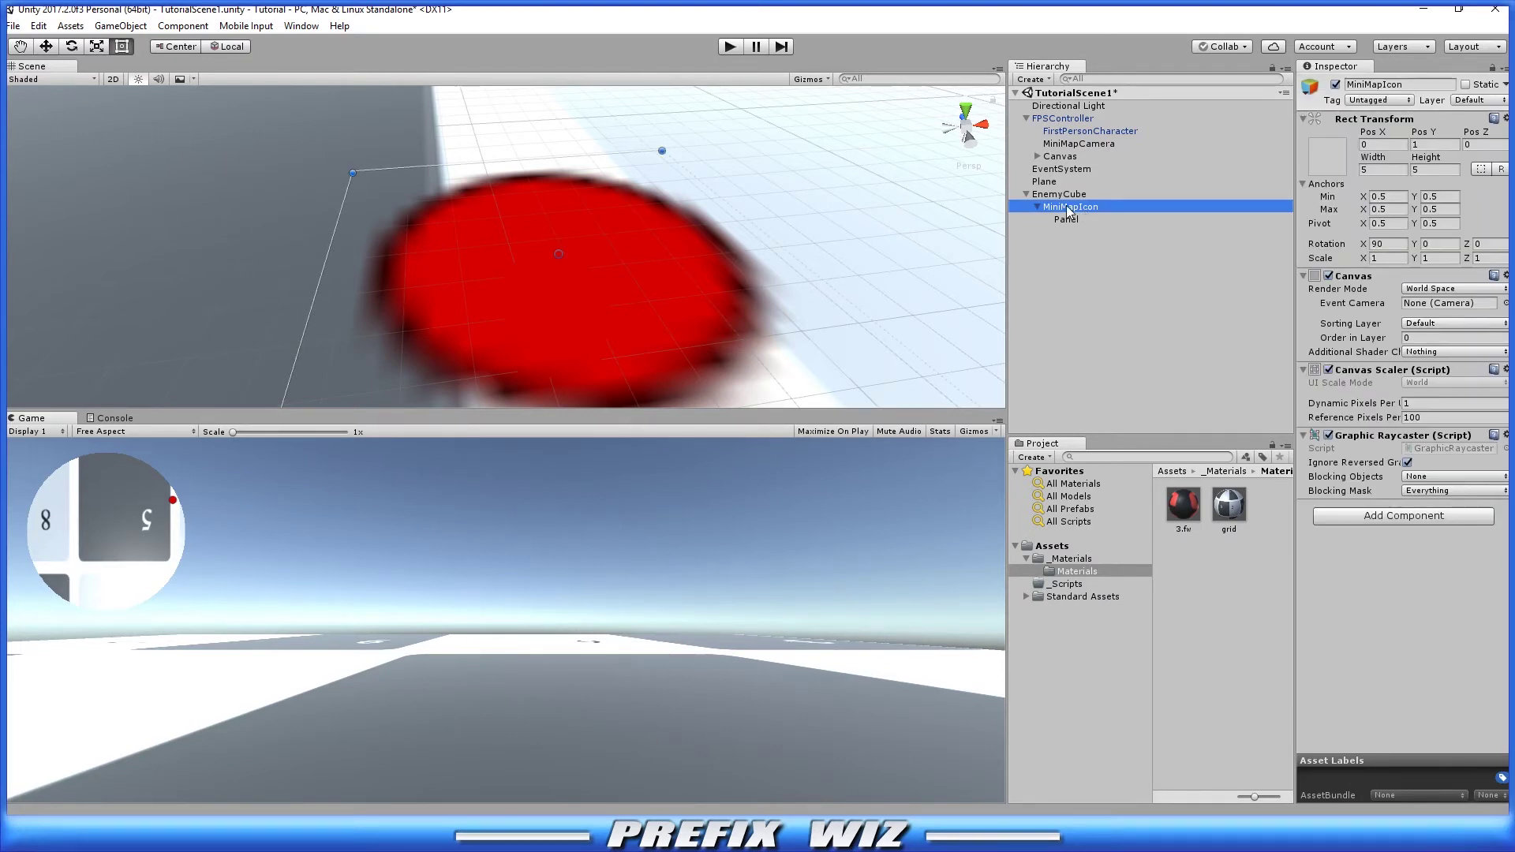
pyautogui.click(1498, 102)
pyautogui.click(1464, 222)
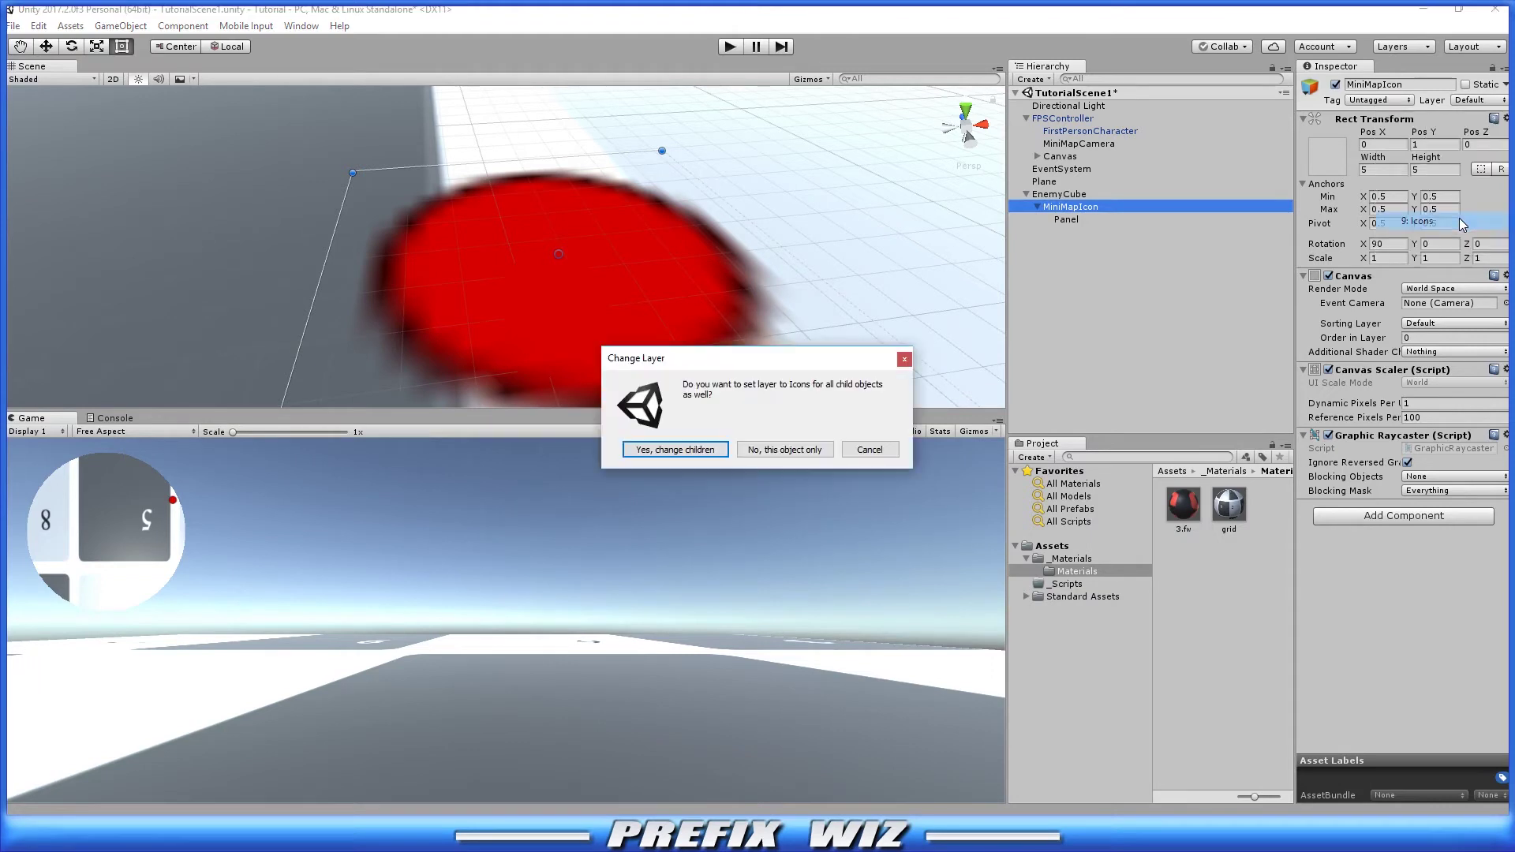
pyautogui.click(675, 450)
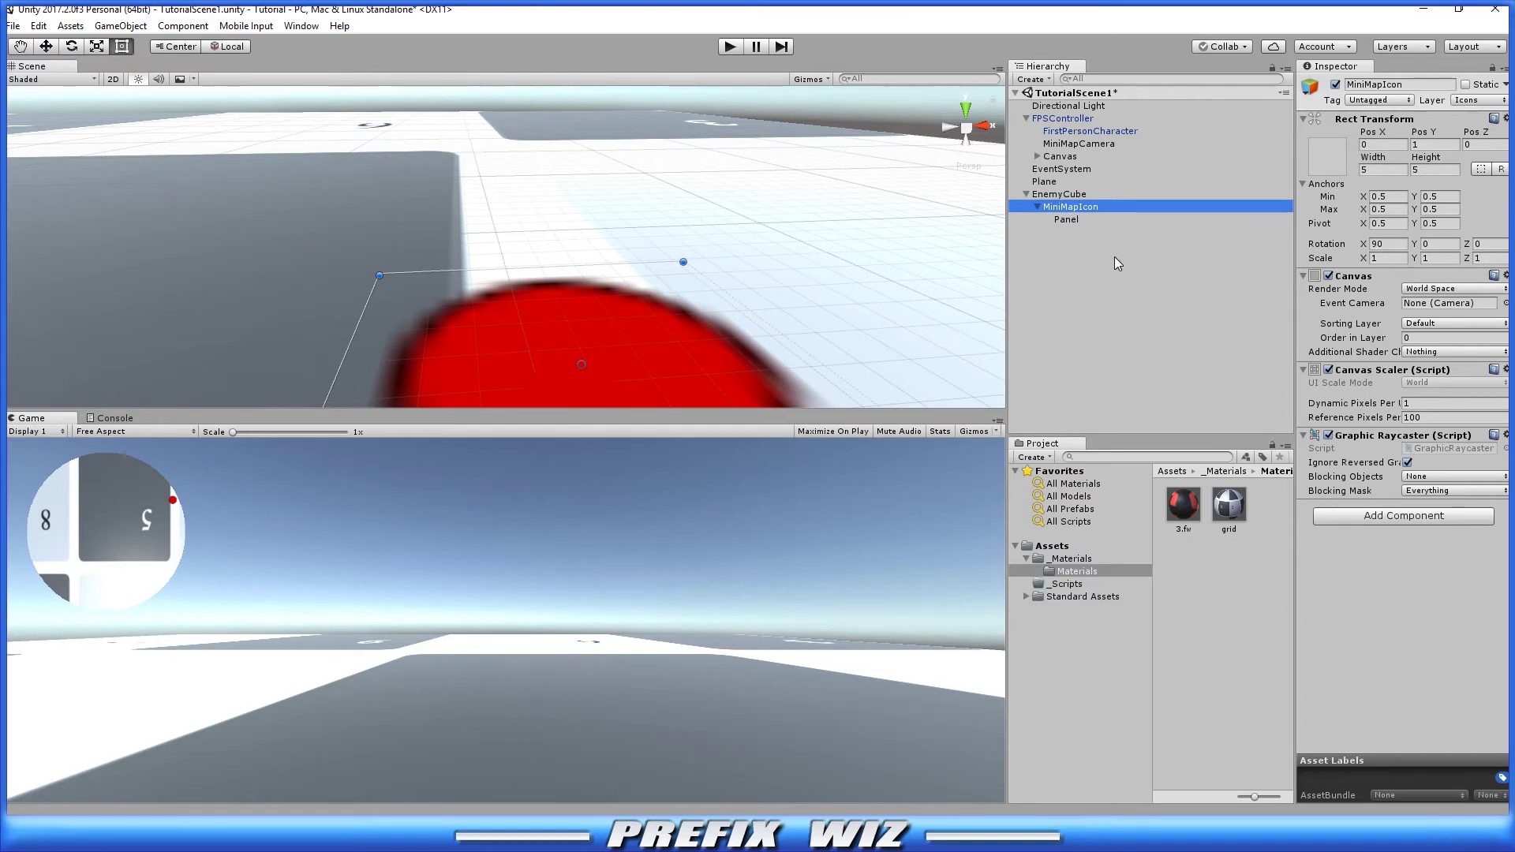
# Set MiniMapCamera's Culling Mask to Nothing, then enable only the Icons layer.
pyautogui.click(1091, 143)
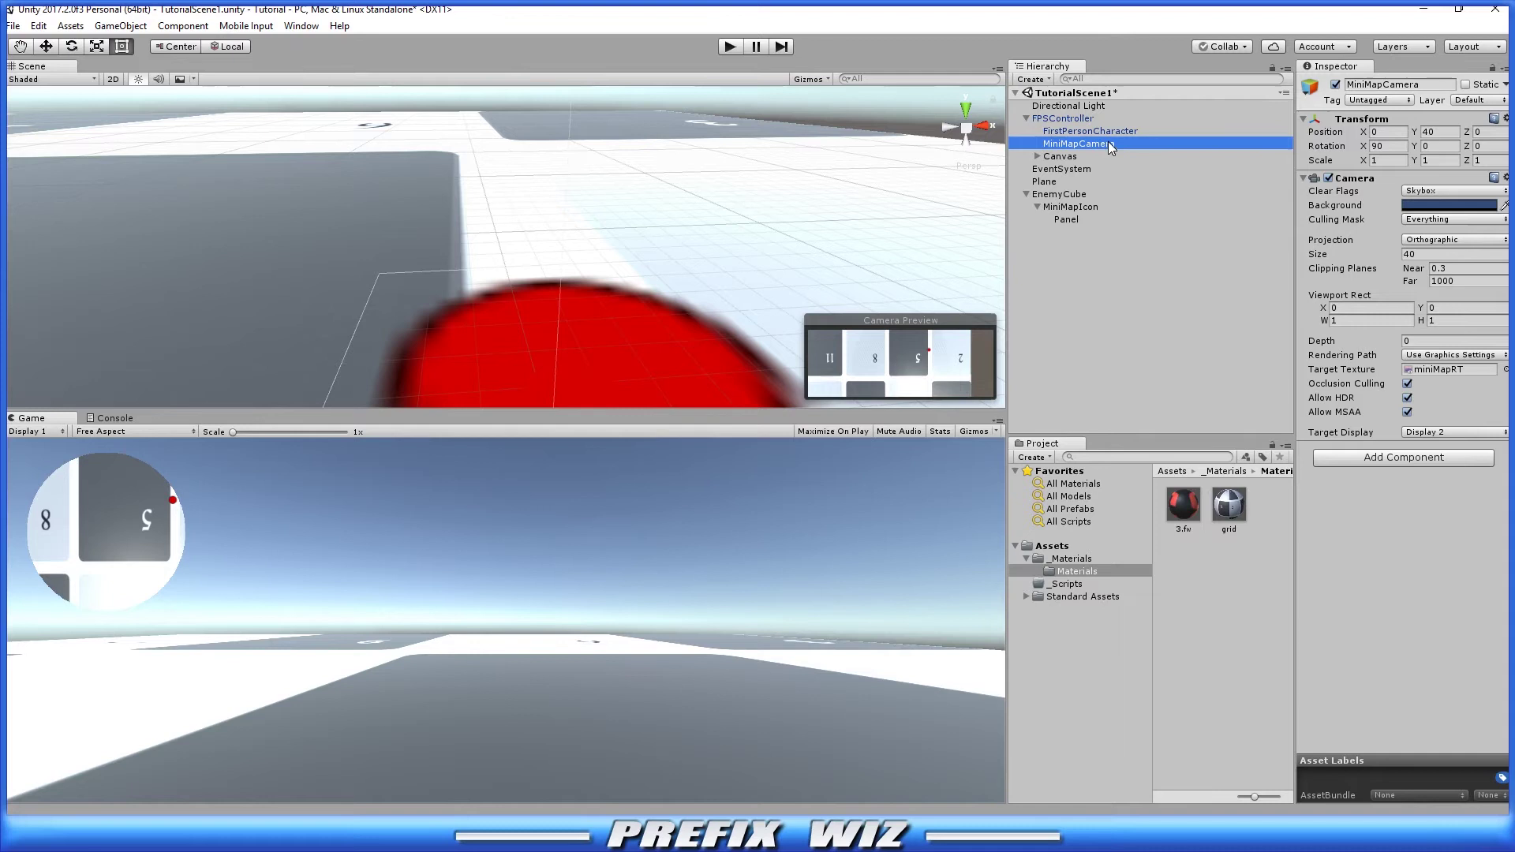
pyautogui.click(1503, 220)
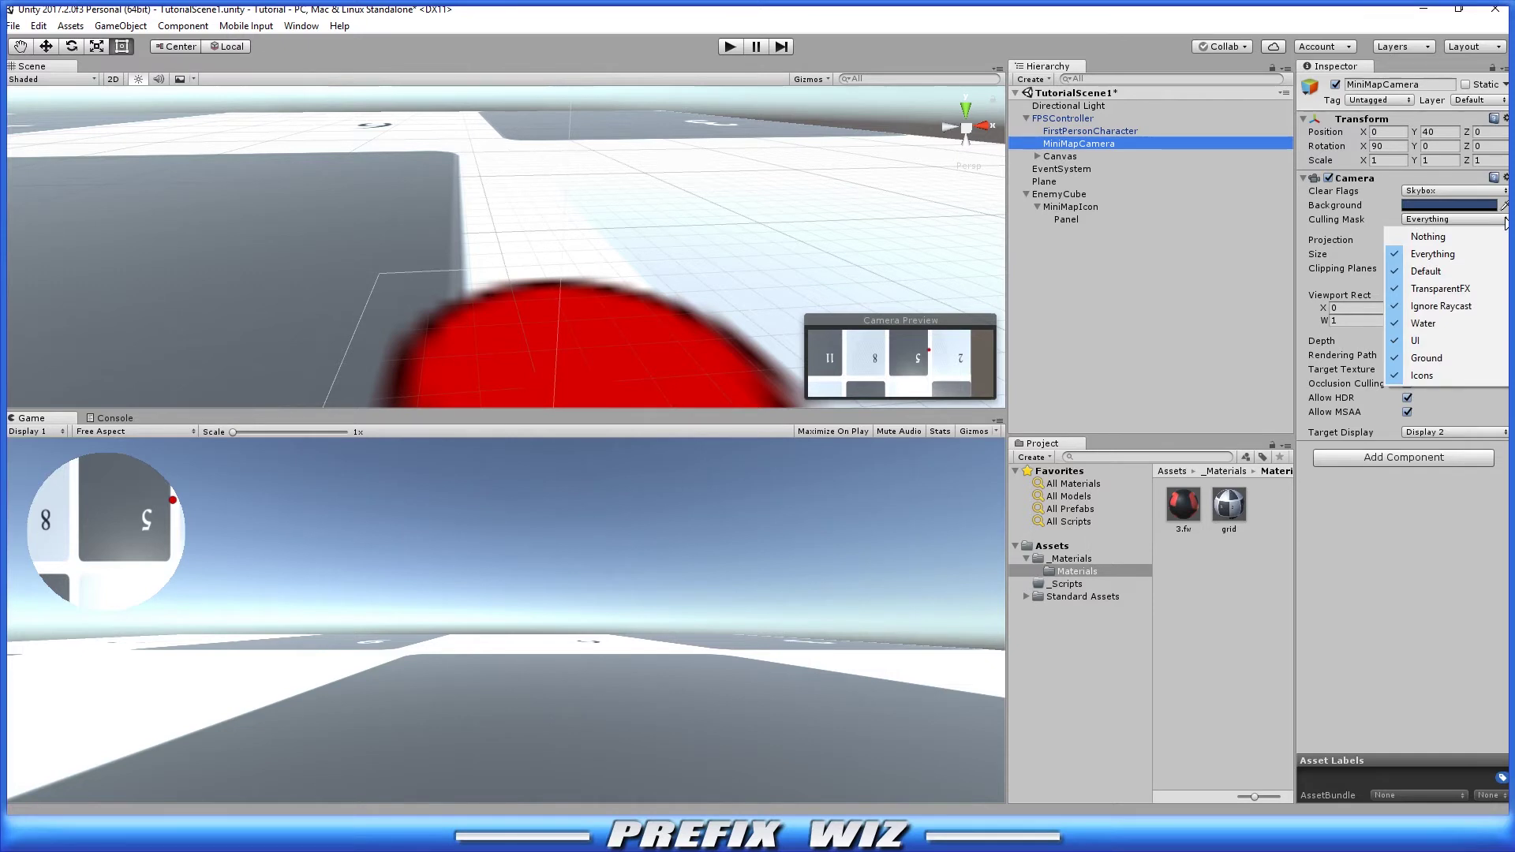
pyautogui.click(1434, 245)
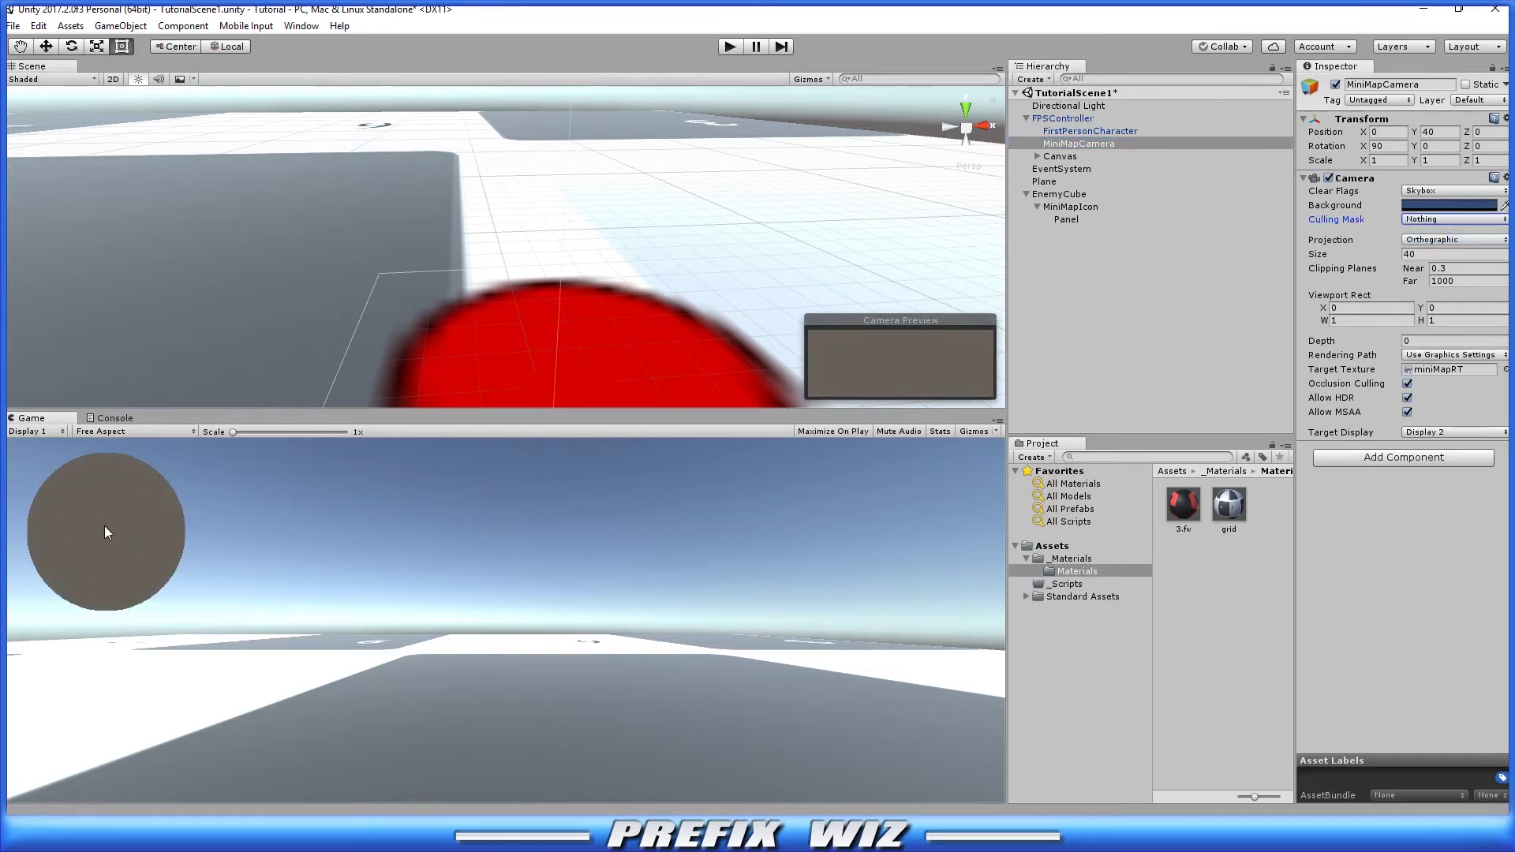
pyautogui.click(1468, 220)
pyautogui.click(1445, 377)
pyautogui.click(1133, 130)
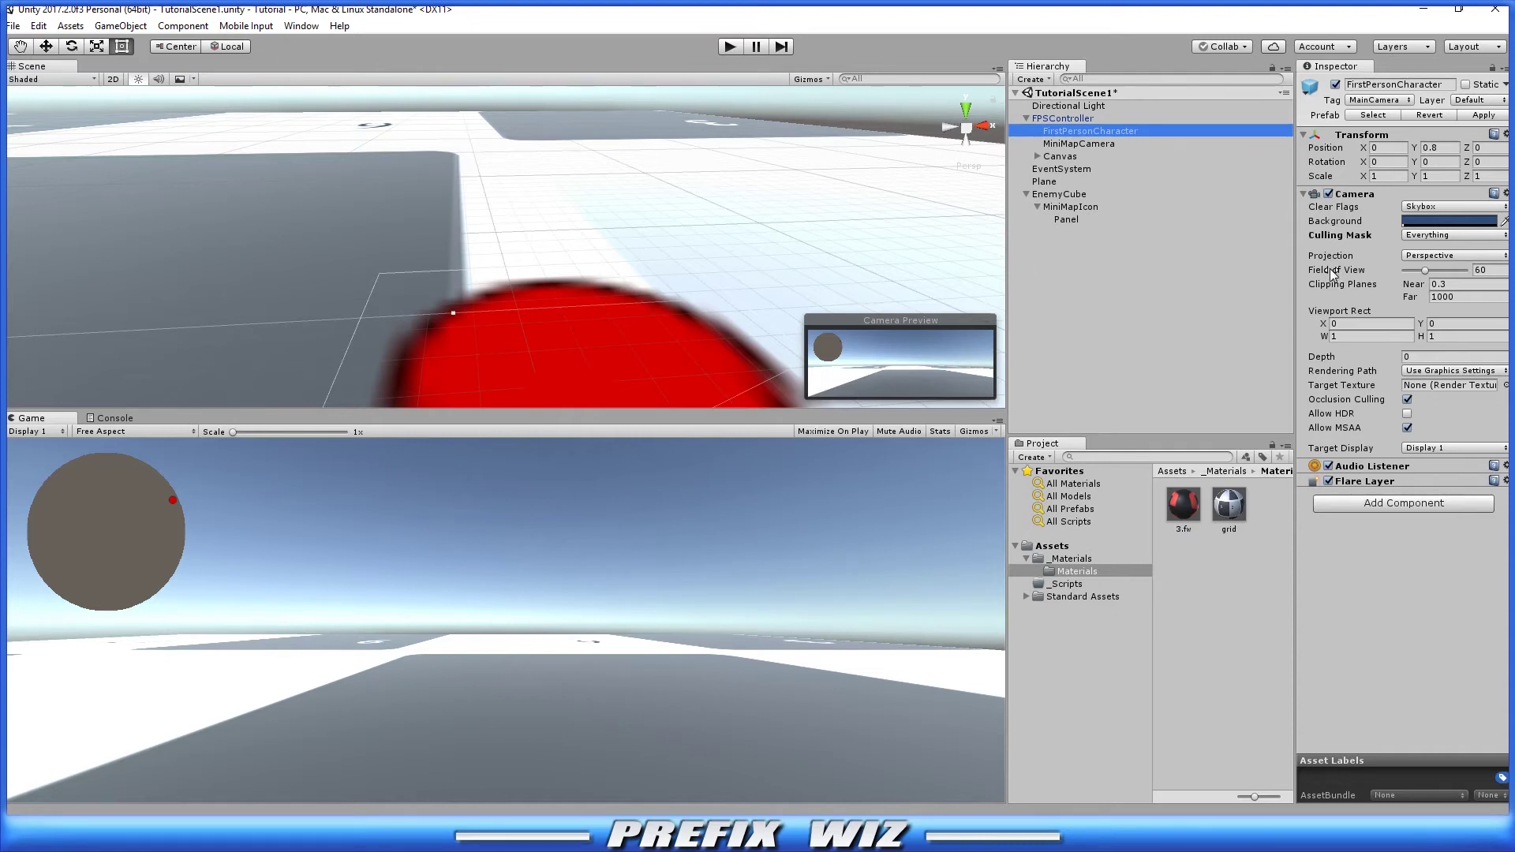
# Untick Icons in FirstPersonCharacter's camera Culling Mask, then play and walk toward the cube.
pyautogui.click(1424, 237)
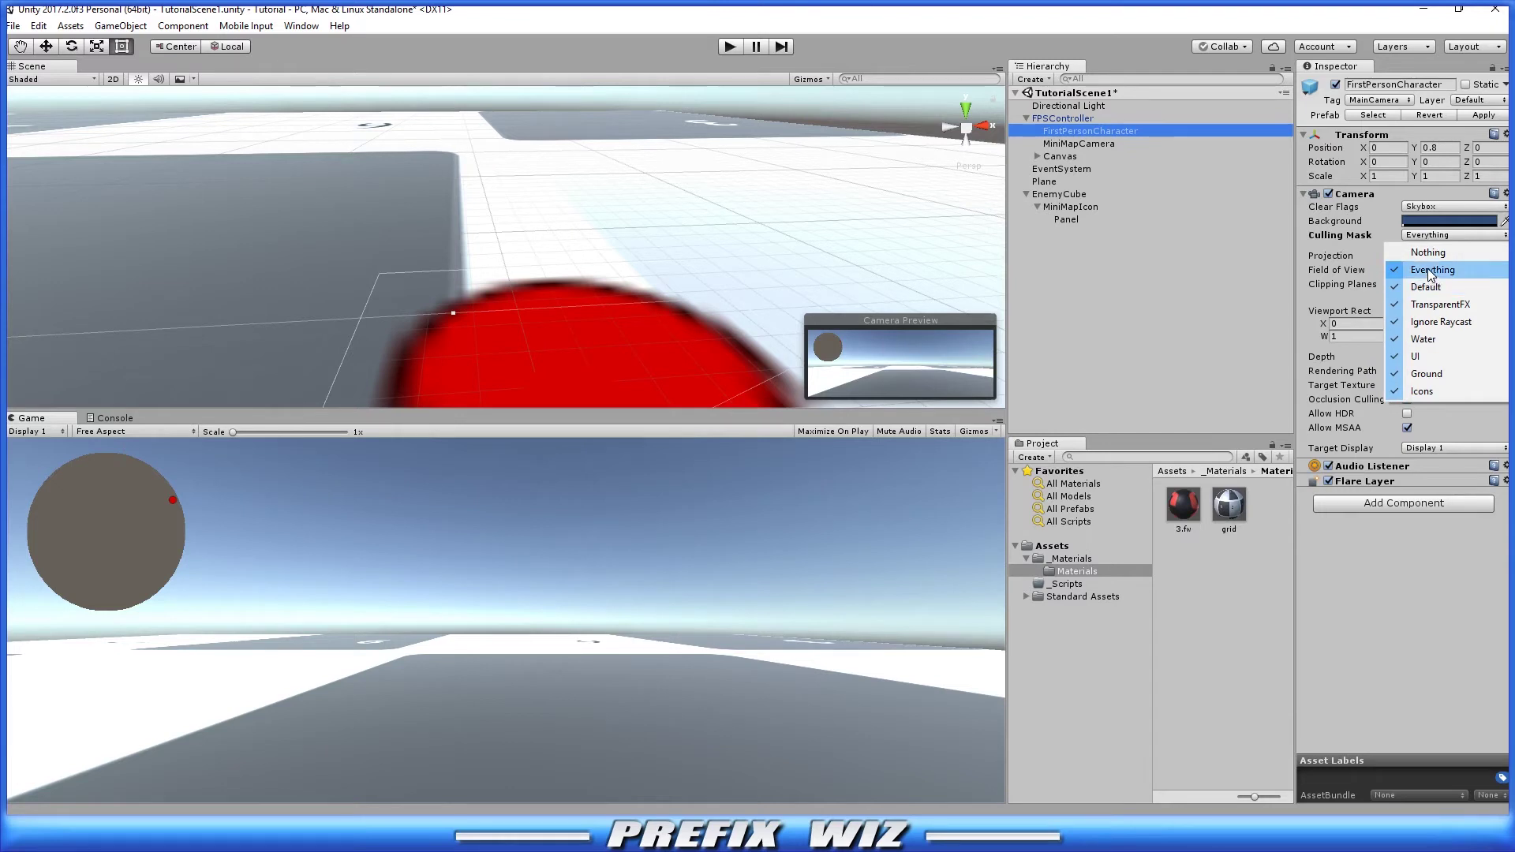
pyautogui.click(1424, 392)
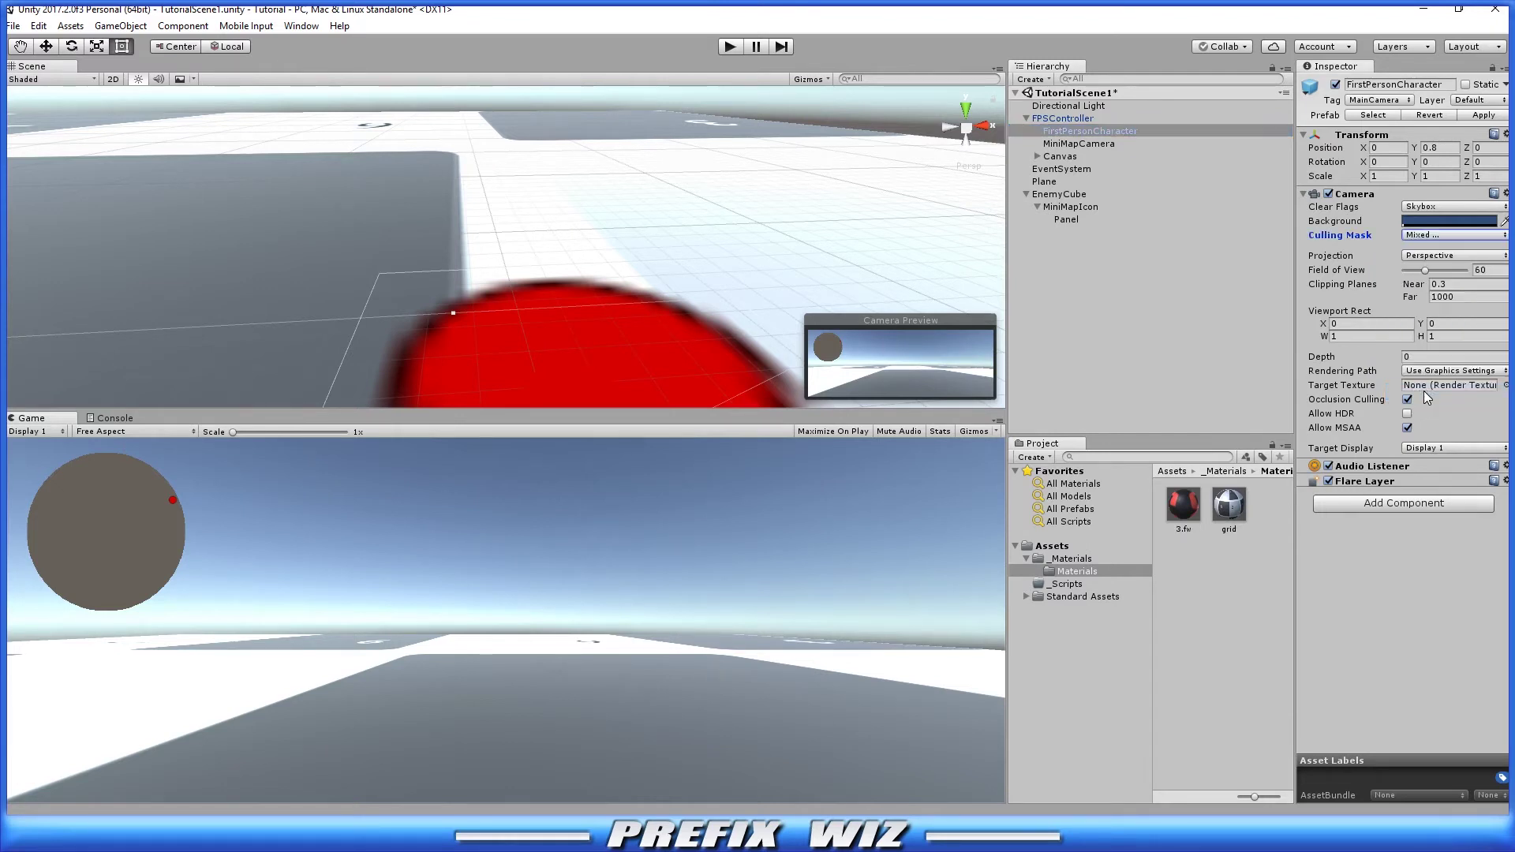
pyautogui.click(731, 46)
pyautogui.press('w')
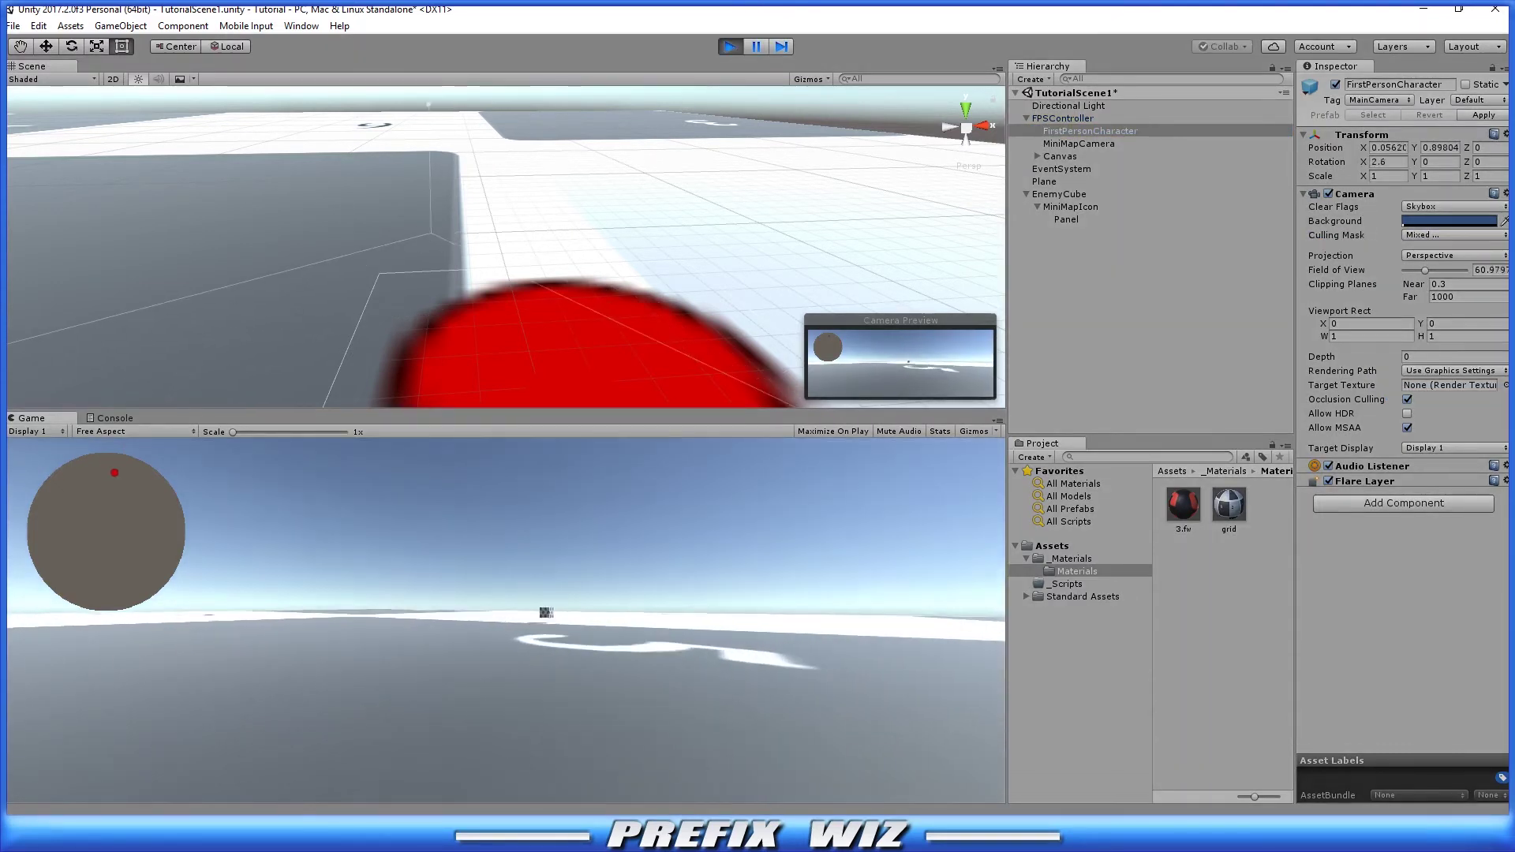
pyautogui.press('w')
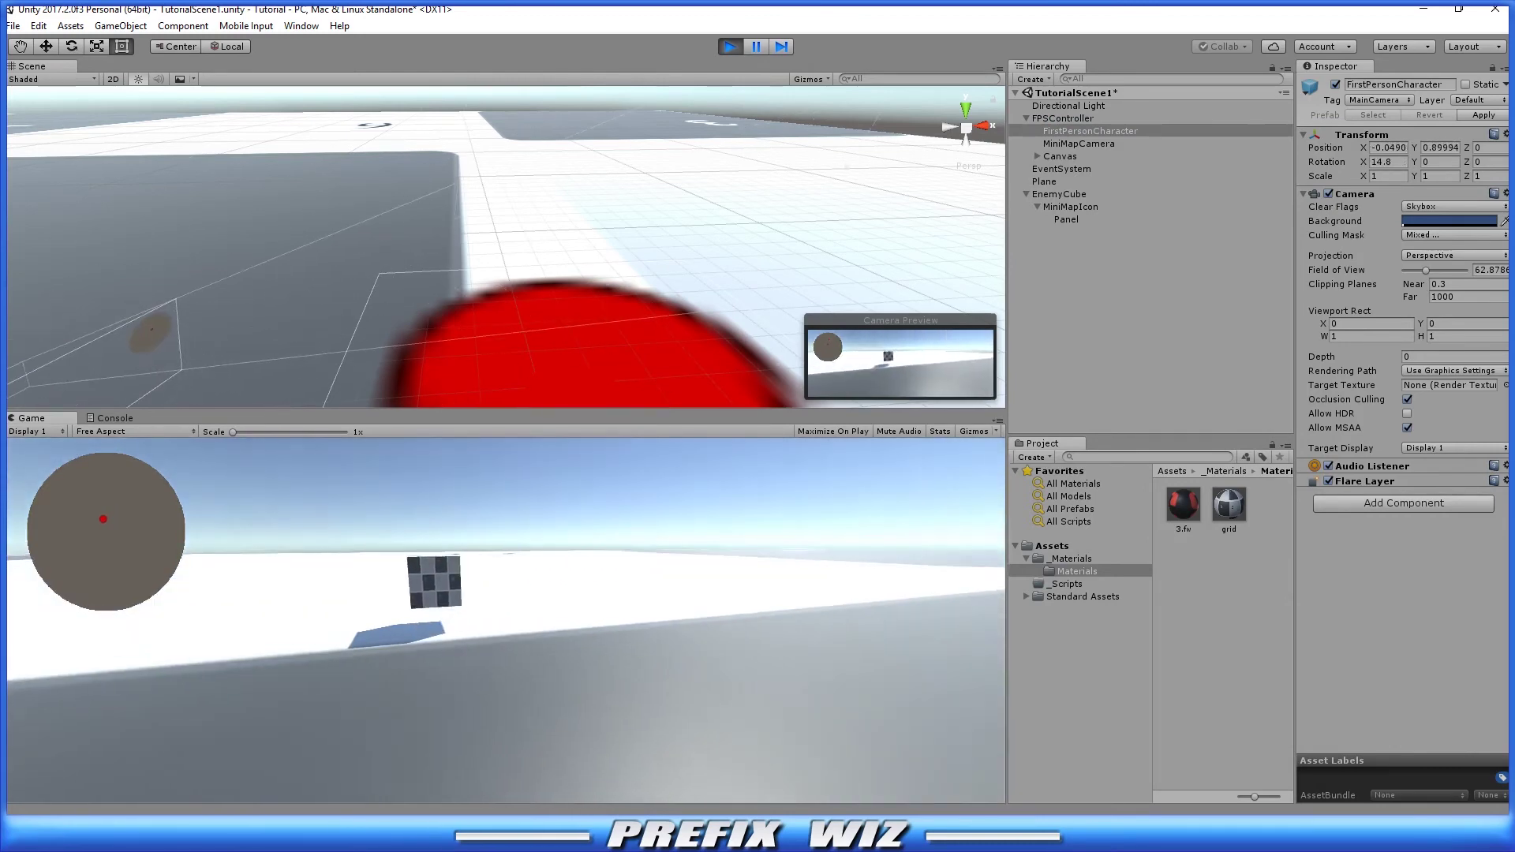
pyautogui.press('w')
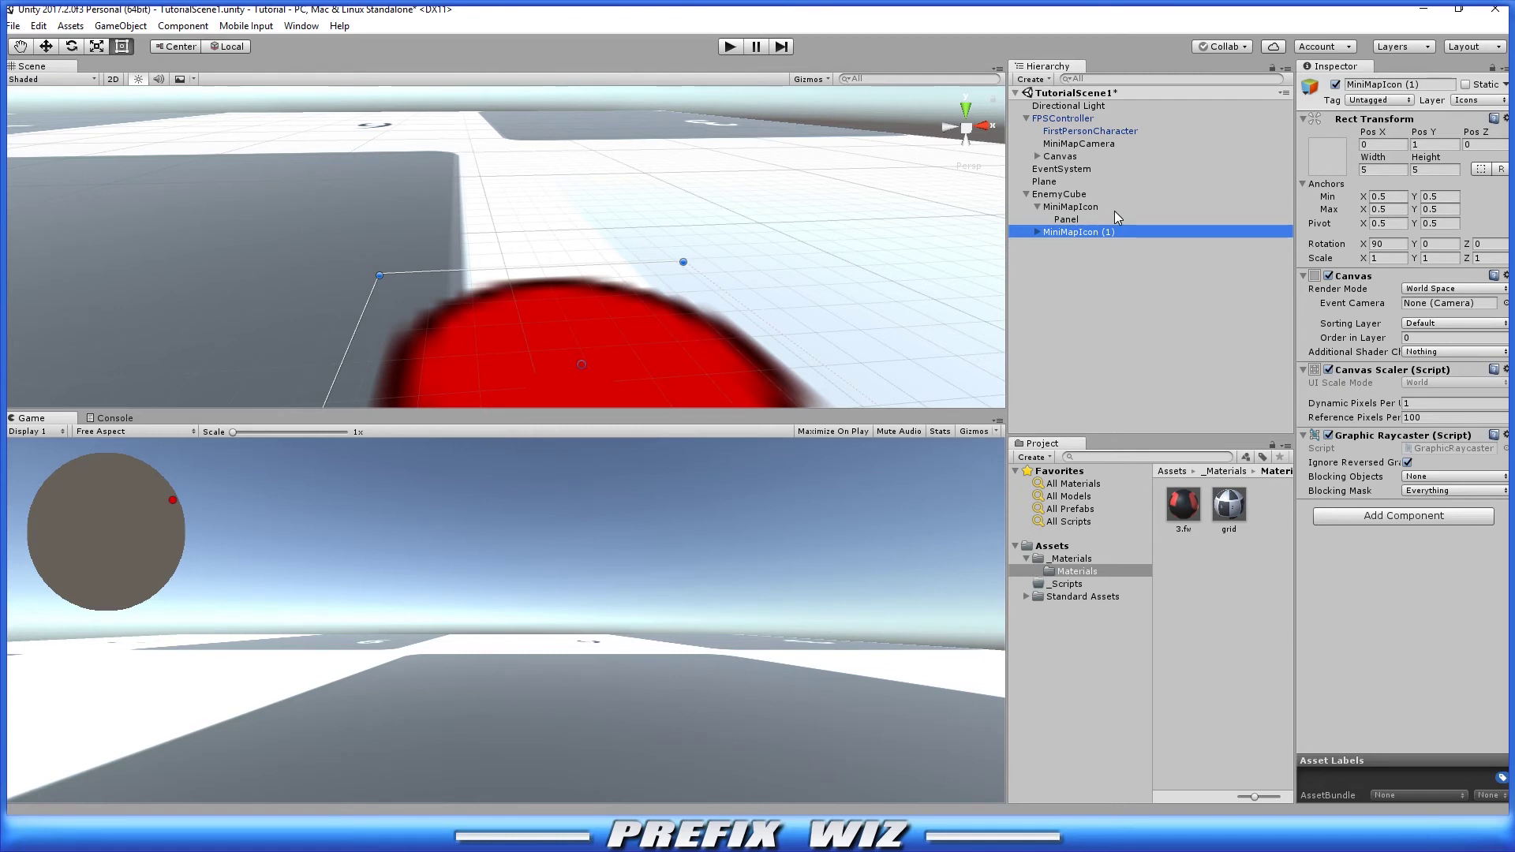
# Duplicate MiniMapIcon, parent the copy under FPSController and reset its position onto the player.
pyautogui.press('Delete')
pyautogui.click(1097, 203)
pyautogui.hotkey('ctrl', 'd')
pyautogui.moveTo(1081, 235); pyautogui.dragTo(1061, 119)
pyautogui.rightClick(1436, 120)
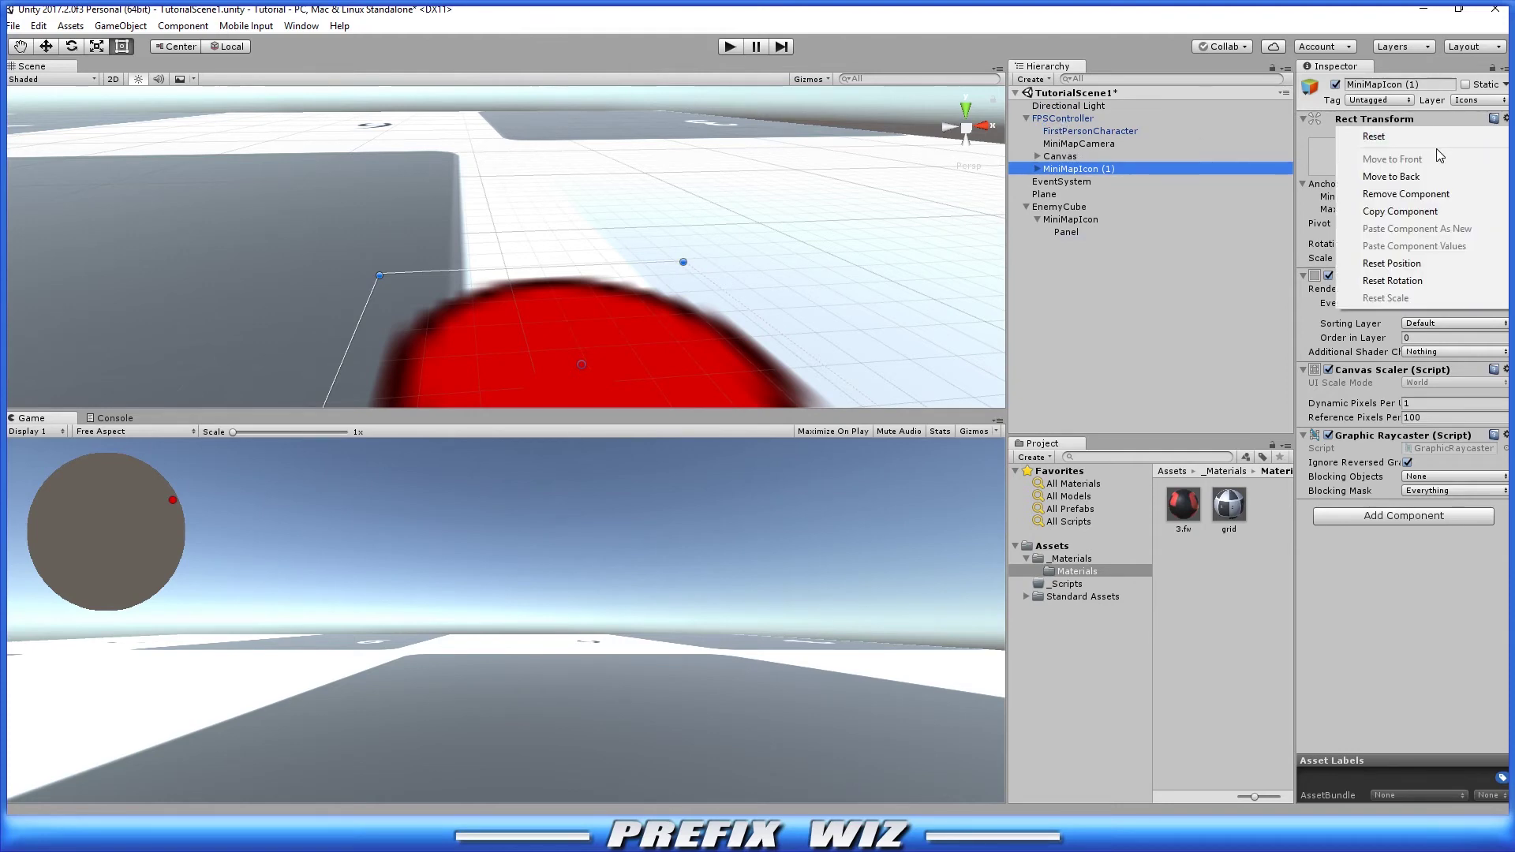
pyautogui.click(1424, 264)
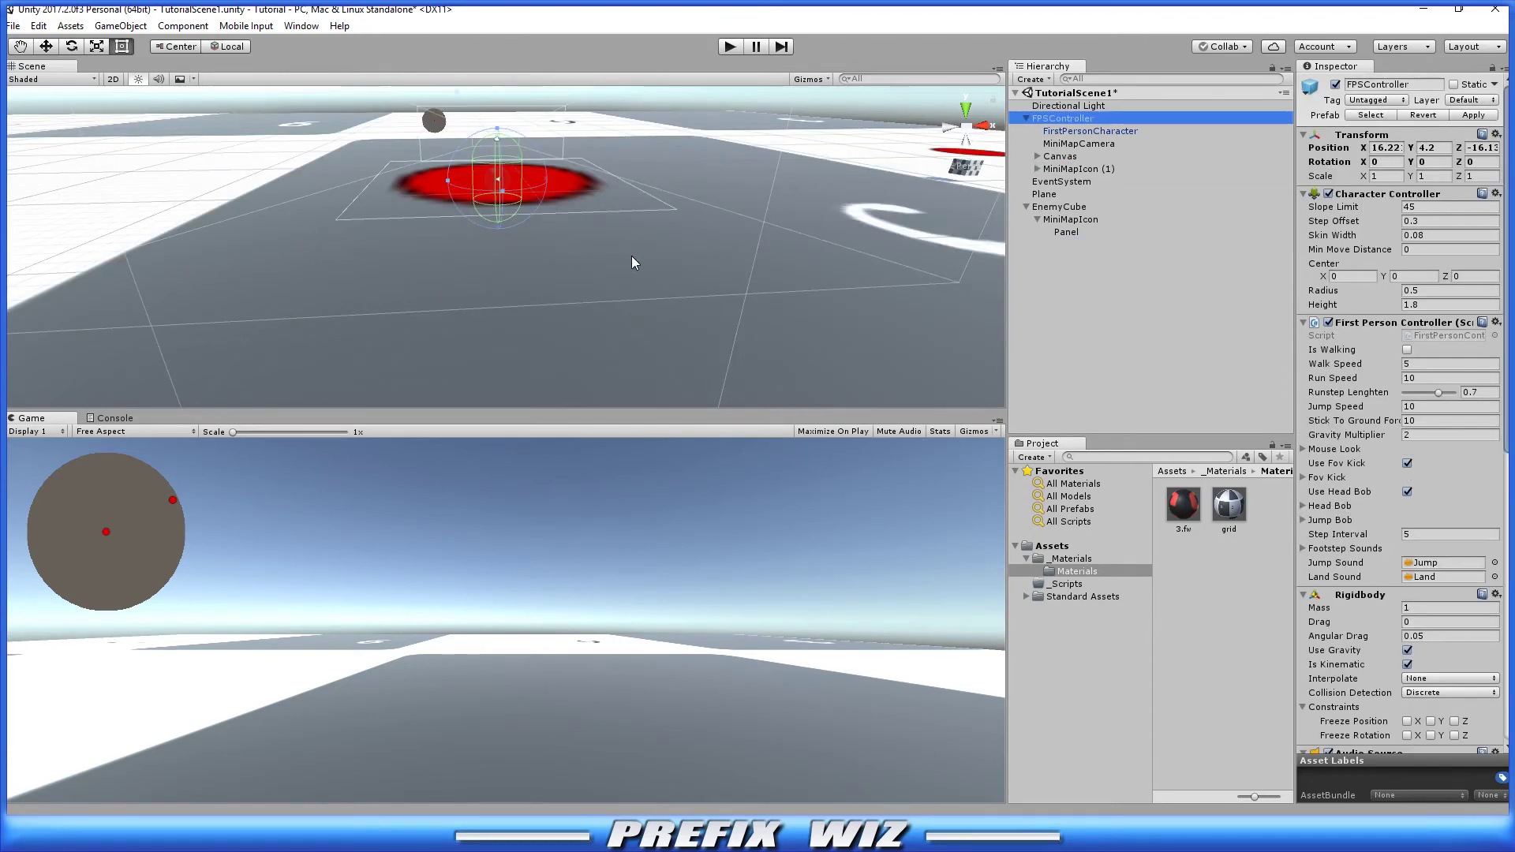
pyautogui.moveTo(683, 257); pyautogui.dragTo(653, 169, button='right')
pyautogui.moveTo(655, 209); pyautogui.dragTo(660, 121, button='middle')
pyautogui.scroll(3, 629, 200)
pyautogui.moveTo(629, 200); pyautogui.dragTo(637, 221, button='middle')
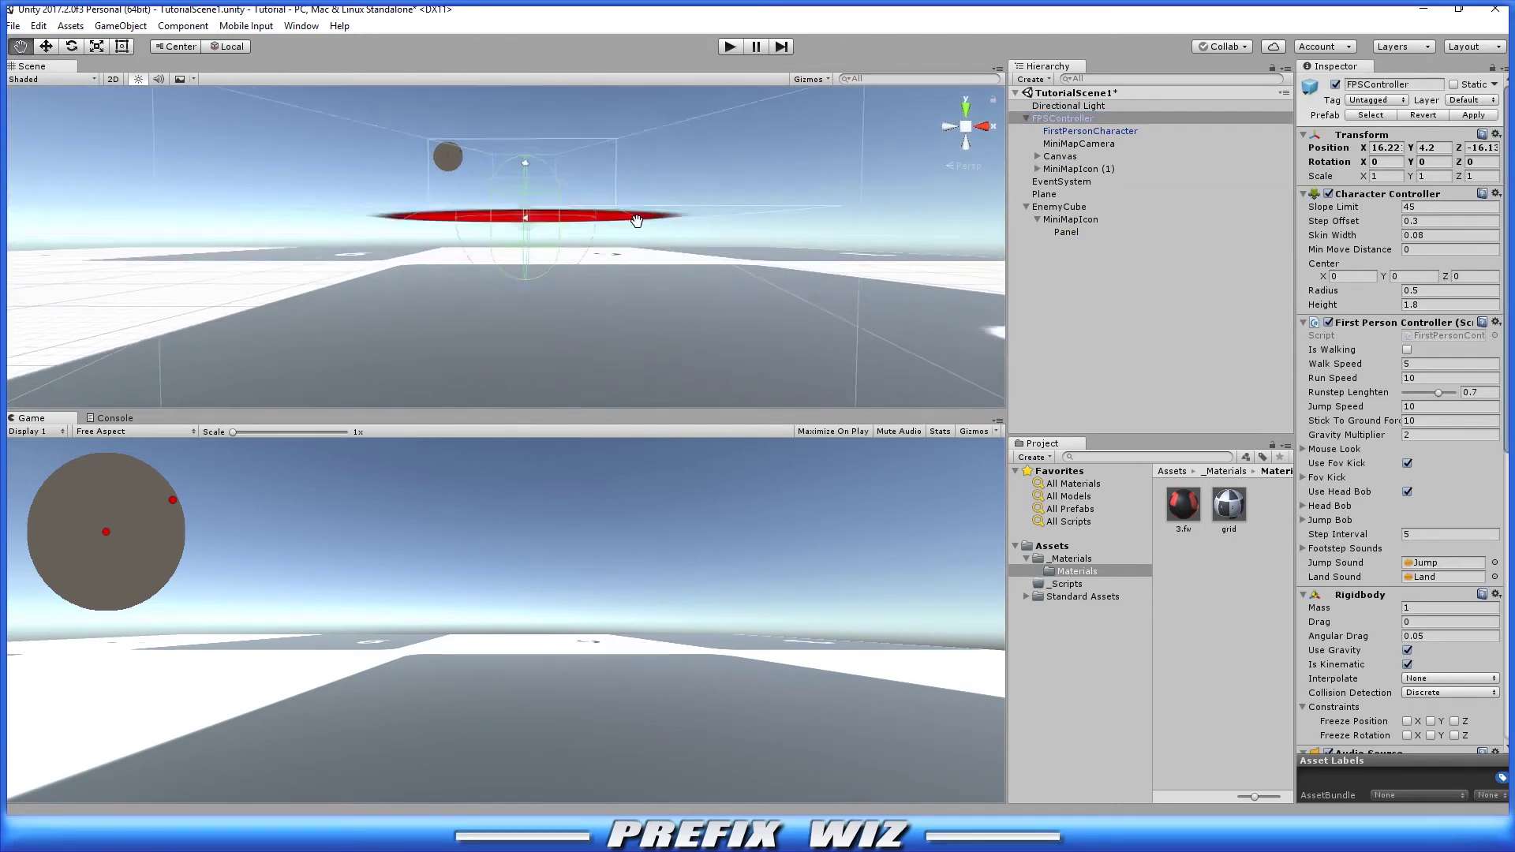
pyautogui.moveTo(637, 221)
pyautogui.keyDown('alt'); pyautogui.mouseDown()
pyautogui.moveTo(703, 230)
pyautogui.moveTo(660, 197)
pyautogui.moveTo(642, 239)
pyautogui.moveTo(655, 237)
pyautogui.mouseUp(); pyautogui.keyUp('alt')
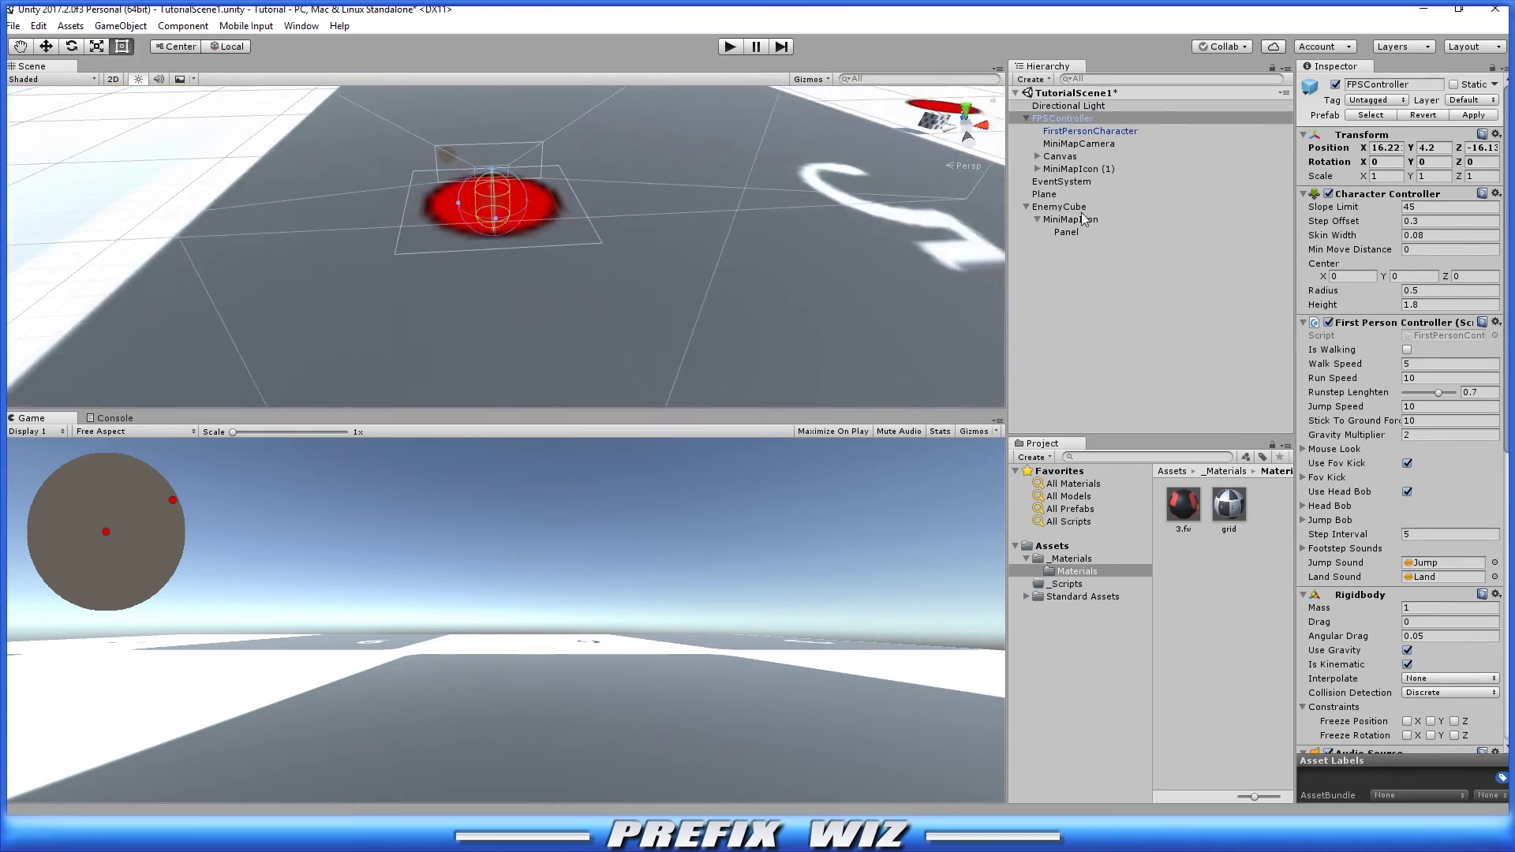
# Assign the Arrow.fw sprite as the Source Image of MiniMapIcon (1)'s Panel.
pyautogui.click(1089, 131)
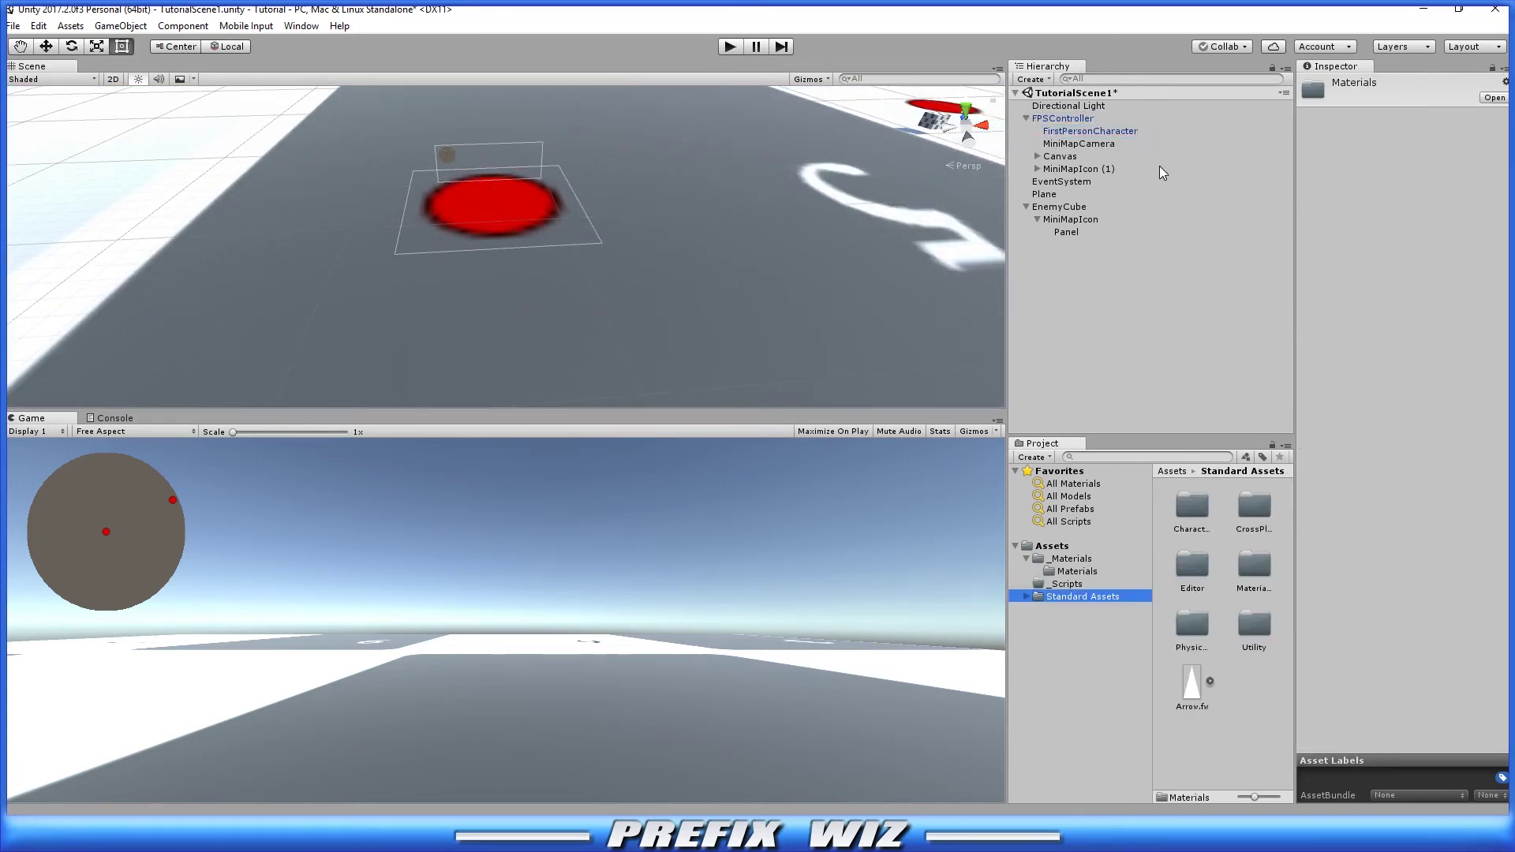
pyautogui.click(1190, 685)
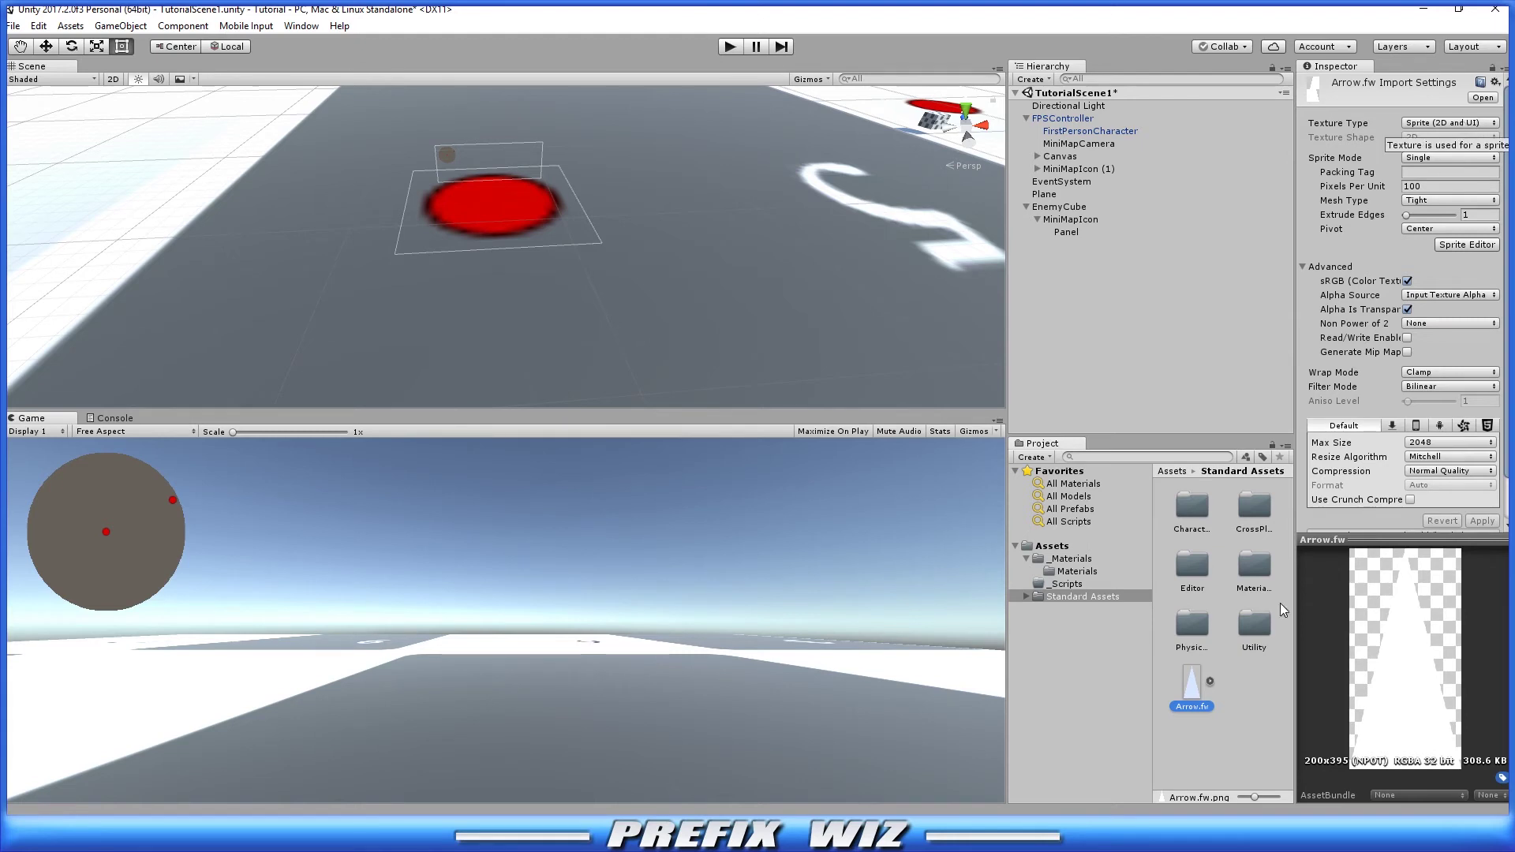
pyautogui.click(1074, 169)
pyautogui.click(1037, 168)
pyautogui.click(1067, 182)
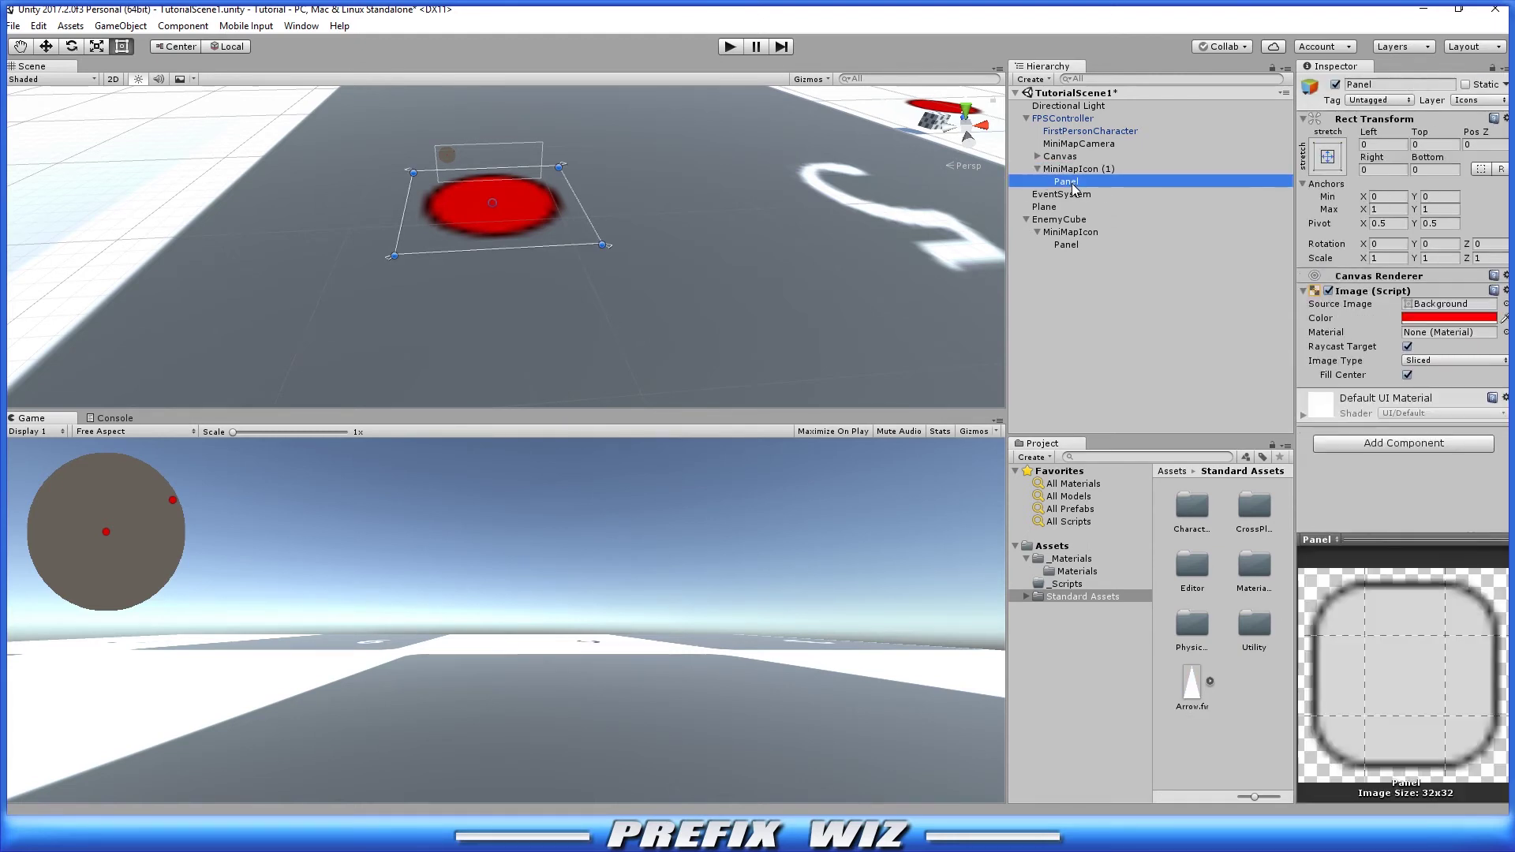
pyautogui.moveTo(1197, 685); pyautogui.dragTo(1437, 305)
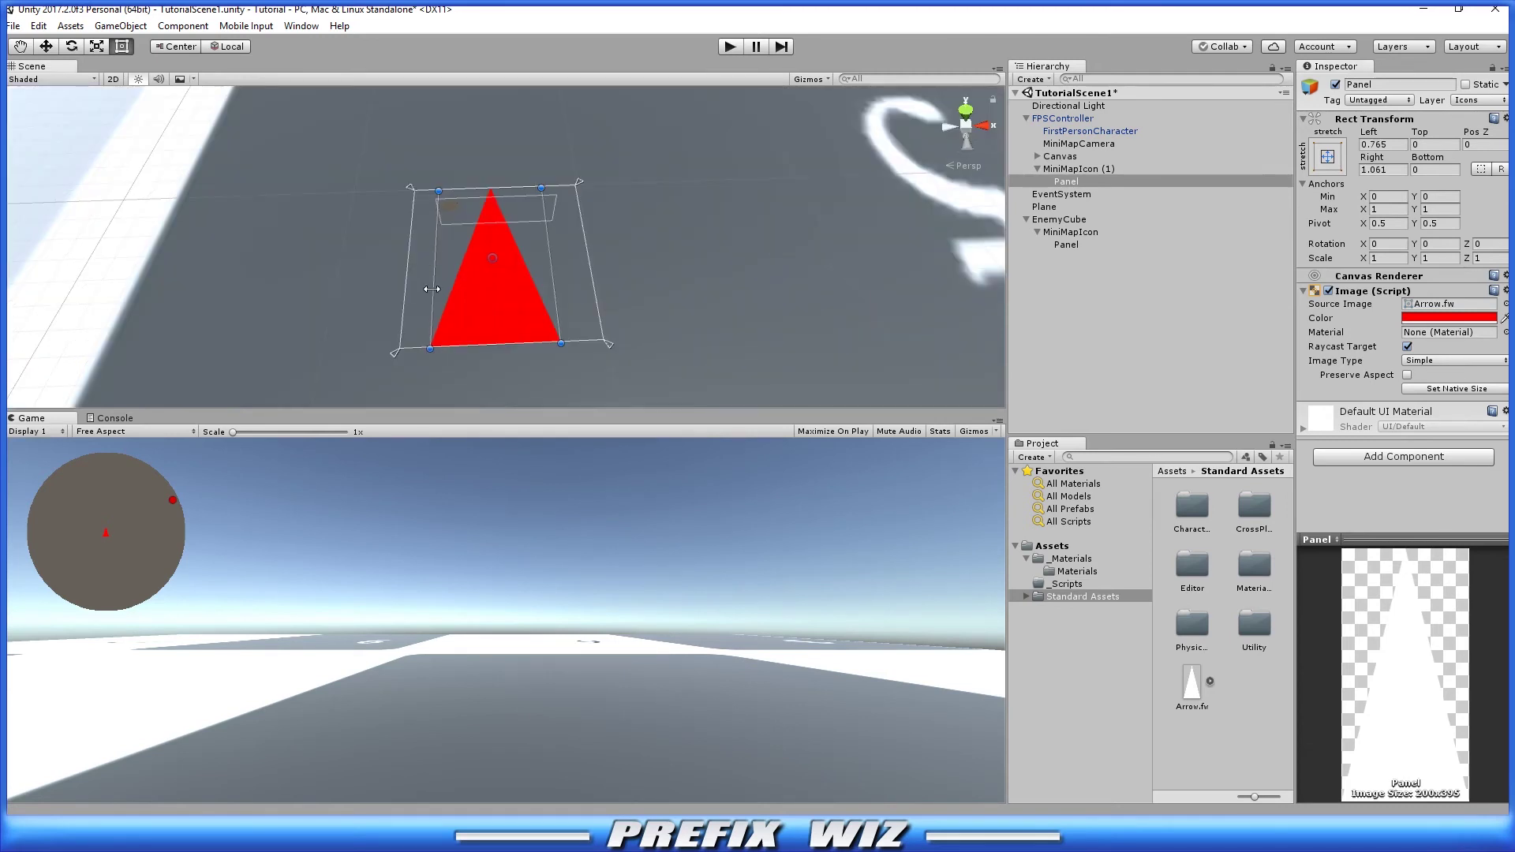
# Narrow the player's arrow icon, colour its Image green, and start Play mode to test it.
pyautogui.moveTo(436, 291); pyautogui.dragTo(429, 291)
pyautogui.moveTo(553, 283); pyautogui.dragTo(562, 281)
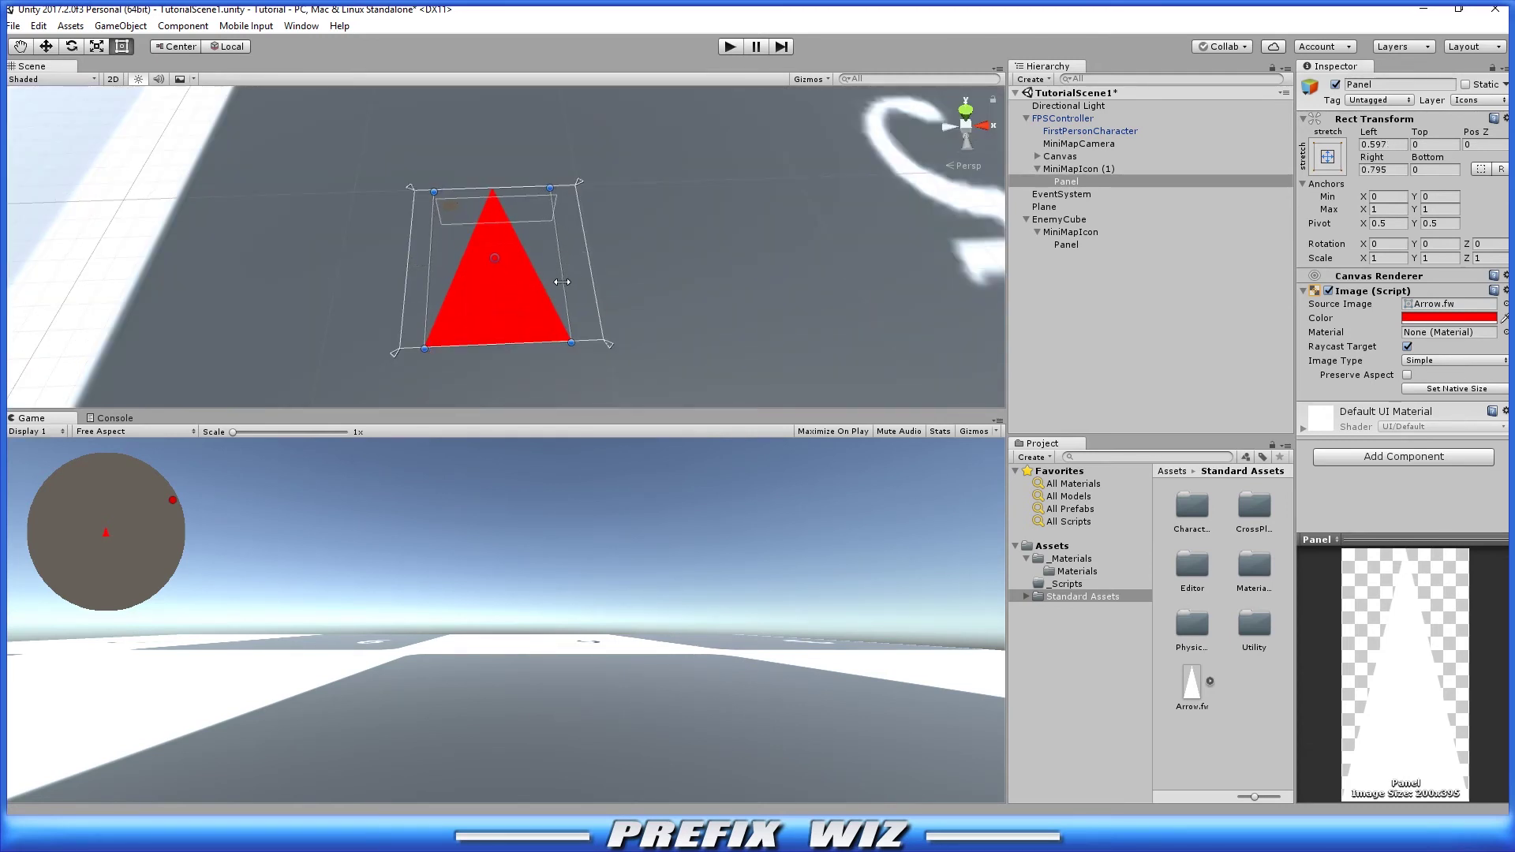
pyautogui.click(1460, 319)
pyautogui.click(1408, 490)
pyautogui.click(1432, 354)
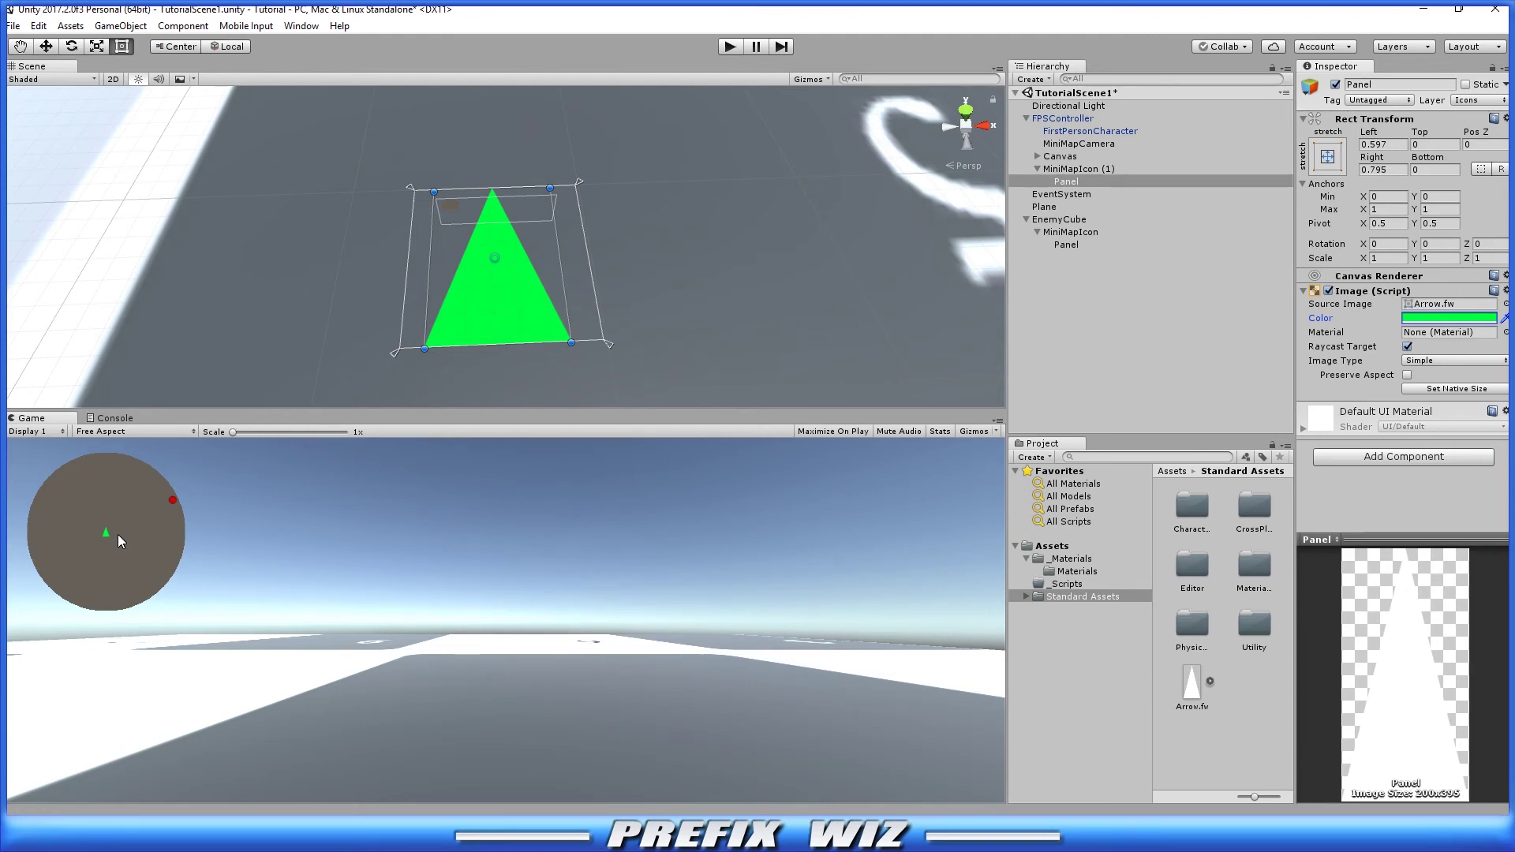
pyautogui.hotkey('ctrl', 'p')
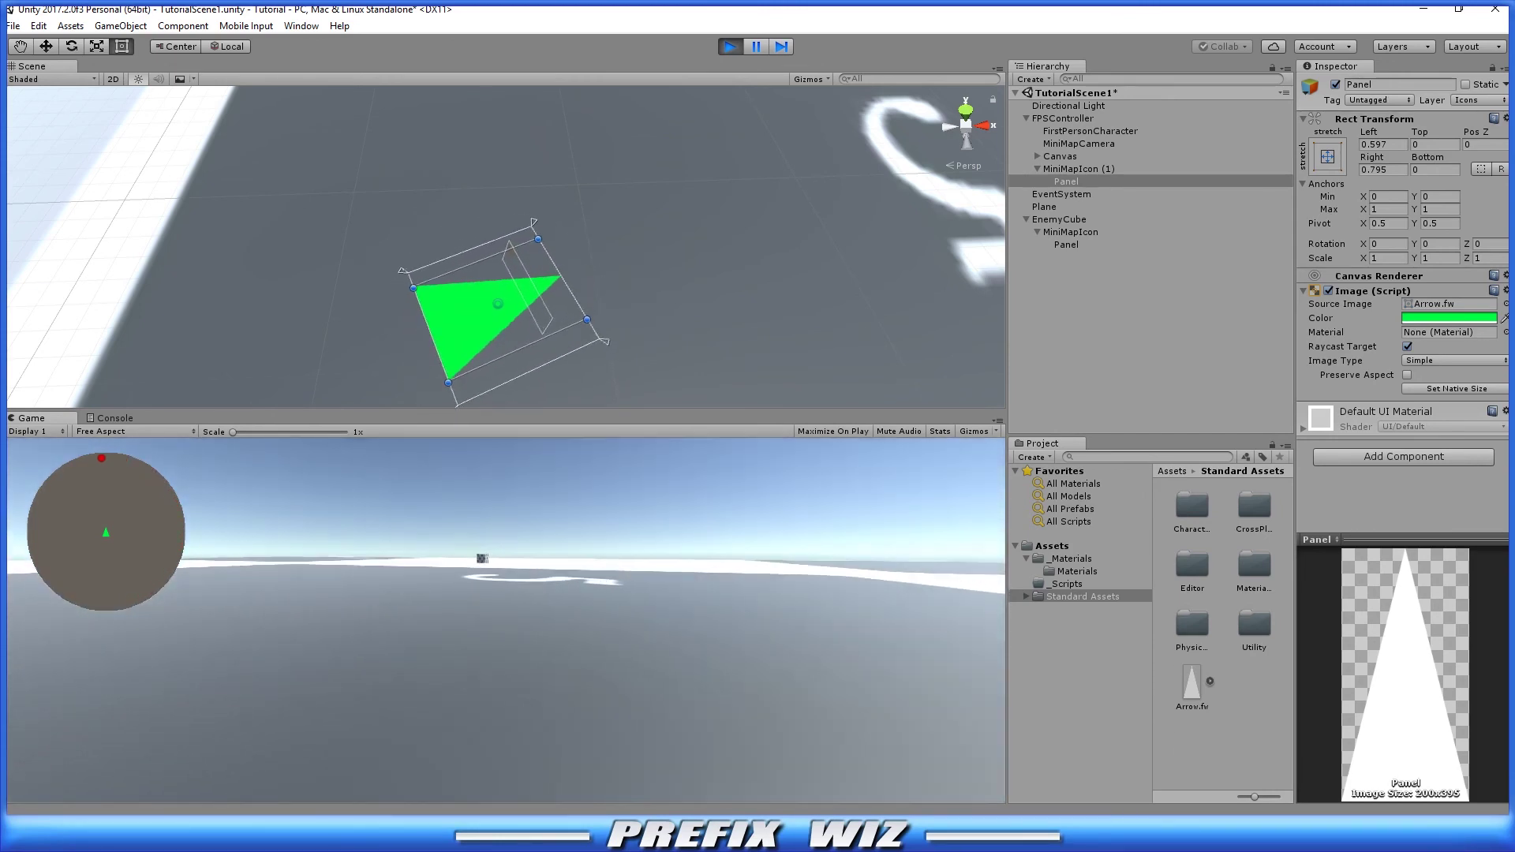
# Walk the player forward with W to check the minimap, then stop Play mode.
pyautogui.press('w')
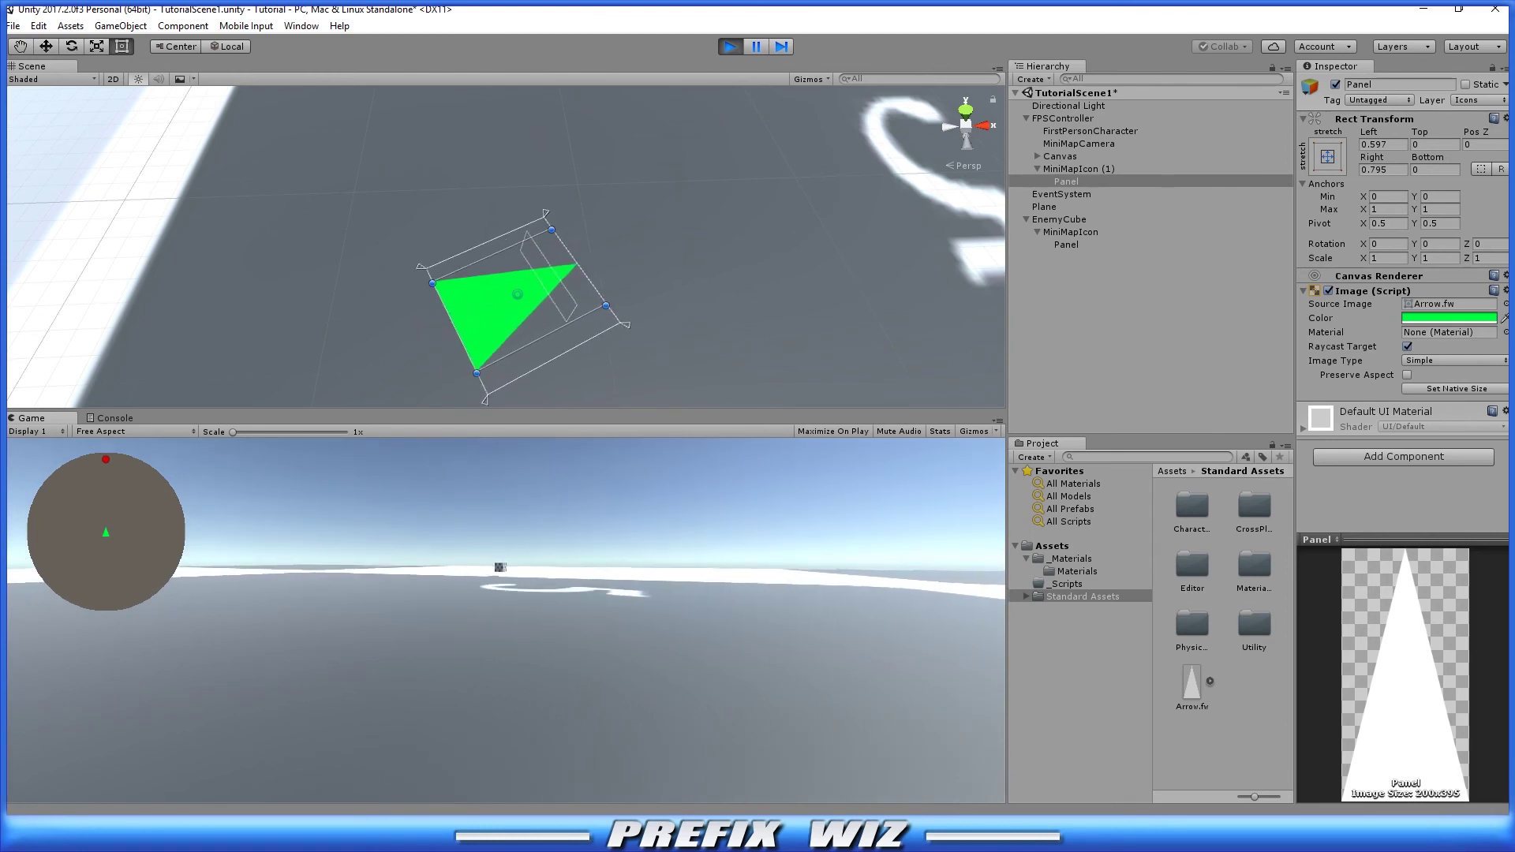
pyautogui.hotkey('ctrl', 'p')
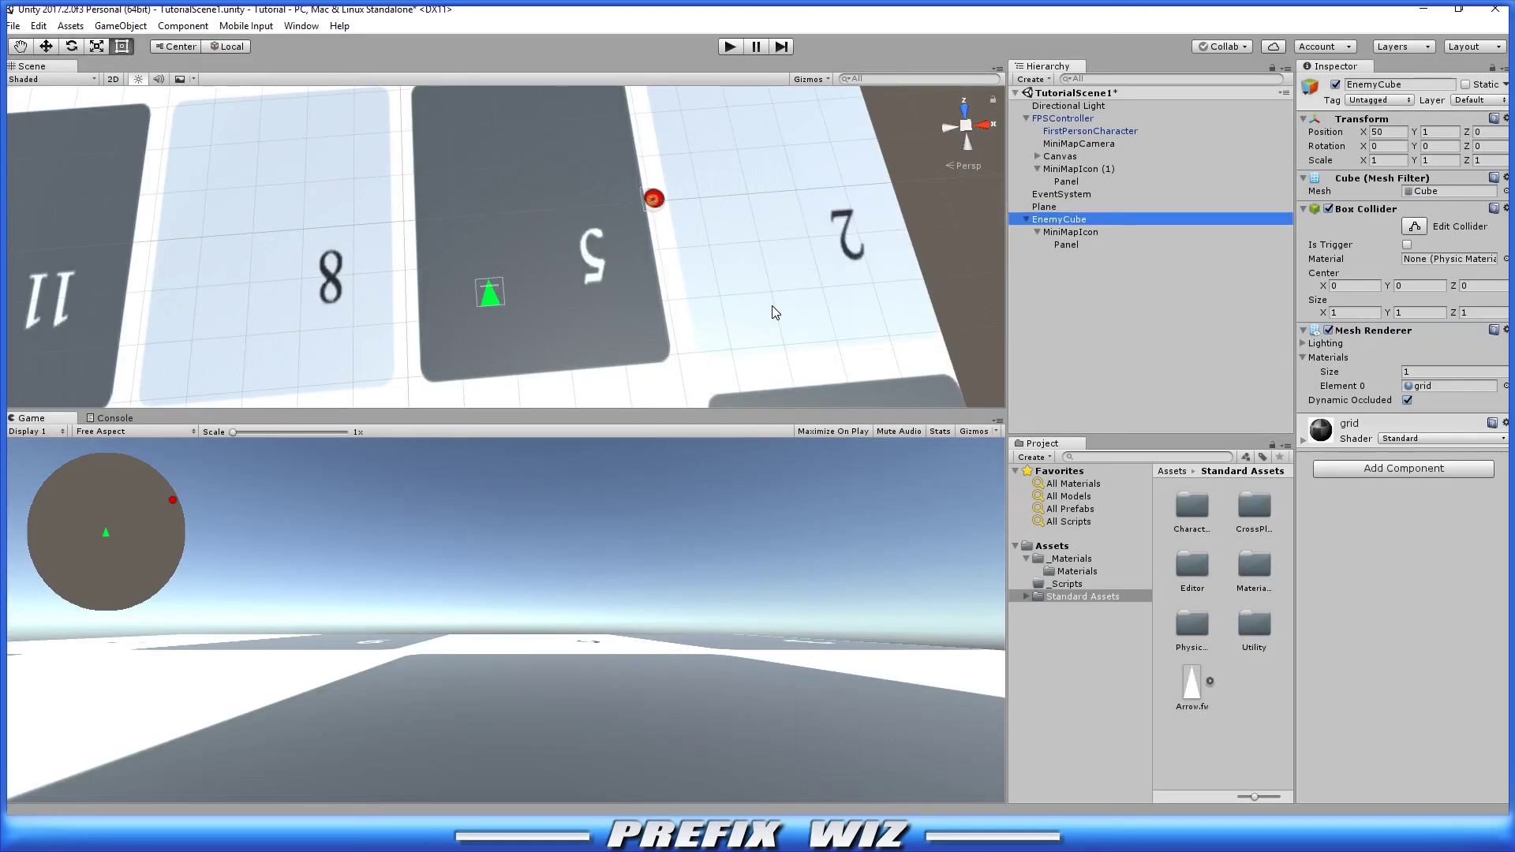